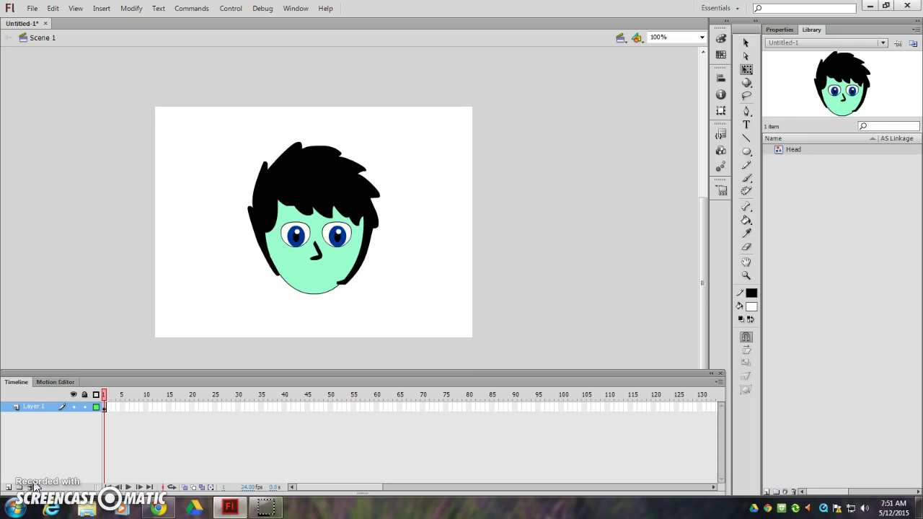
- Search Google Images in Chrome for 'animation mouth shapes'
{"action": "left_click", "coordinate": [185, 510]}
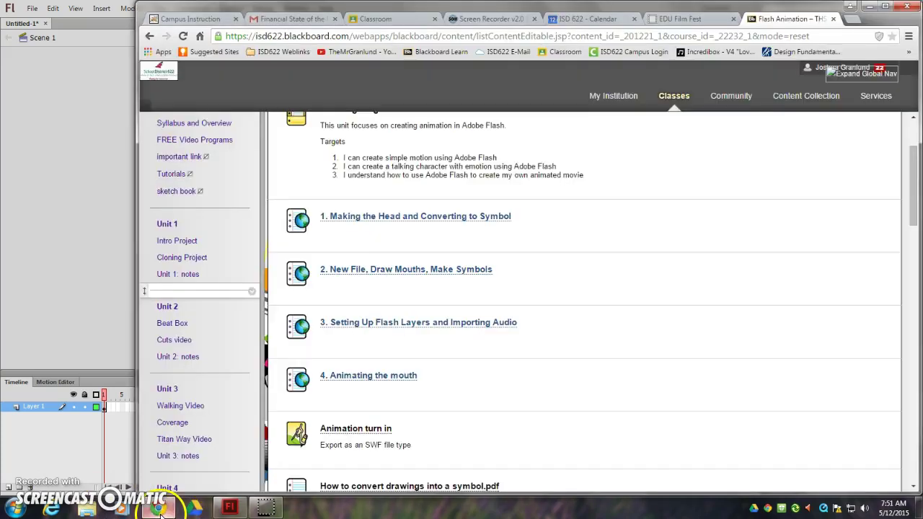
{"action": "left_click", "coordinate": [853, 18]}
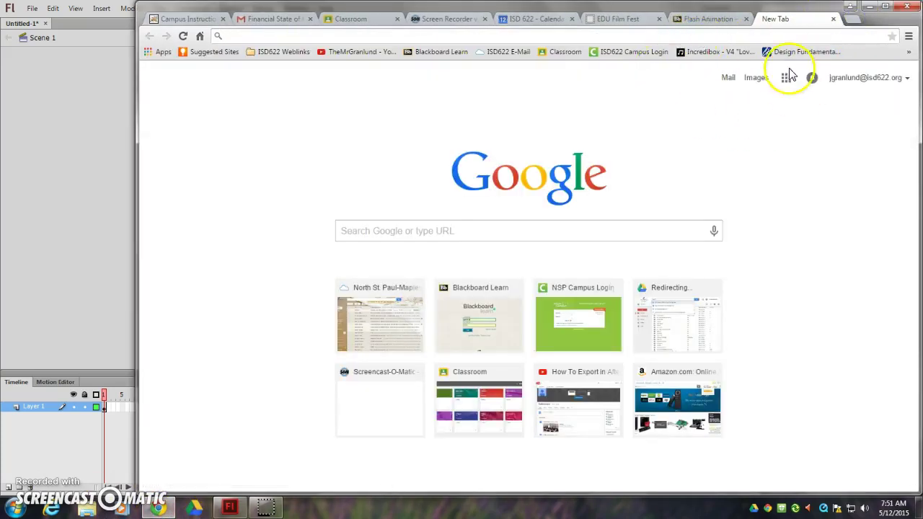
{"action": "left_click", "coordinate": [758, 79]}
{"action": "left_click", "coordinate": [410, 253]}
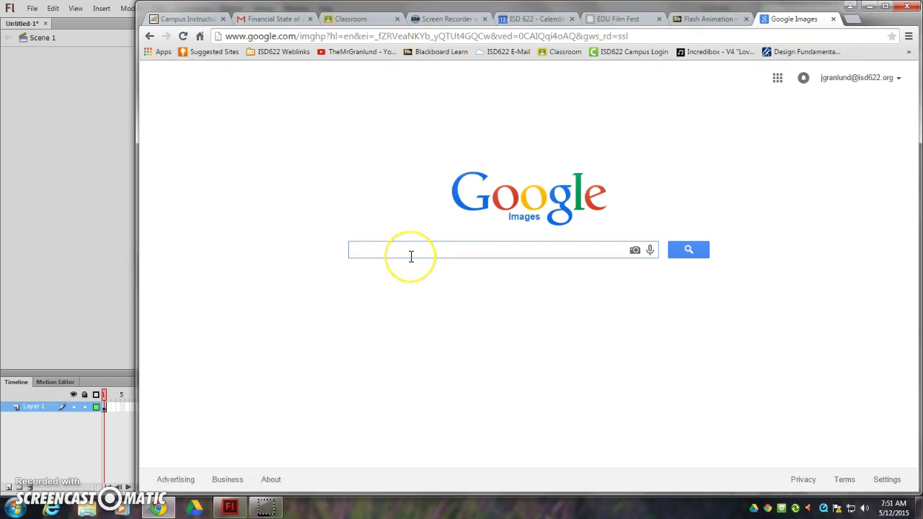
{"action": "type", "text": "animation m"}
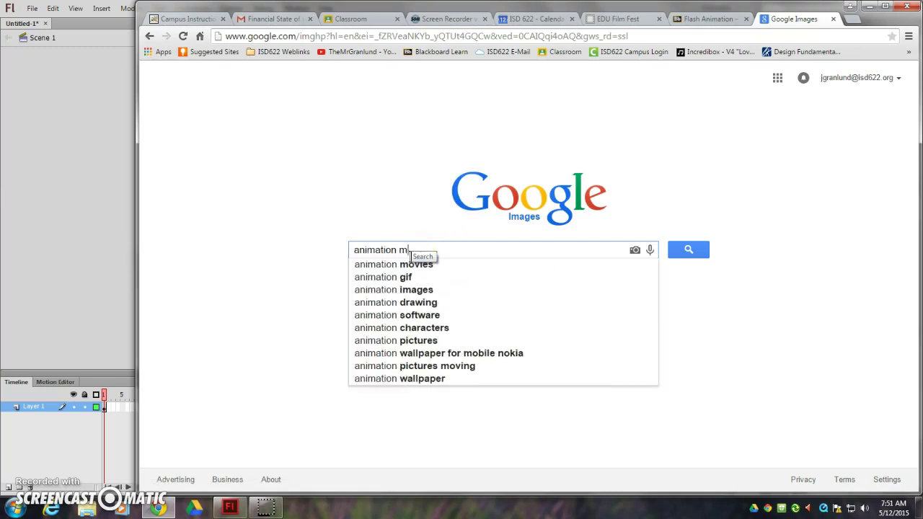
{"action": "type", "text": "outh shape"}
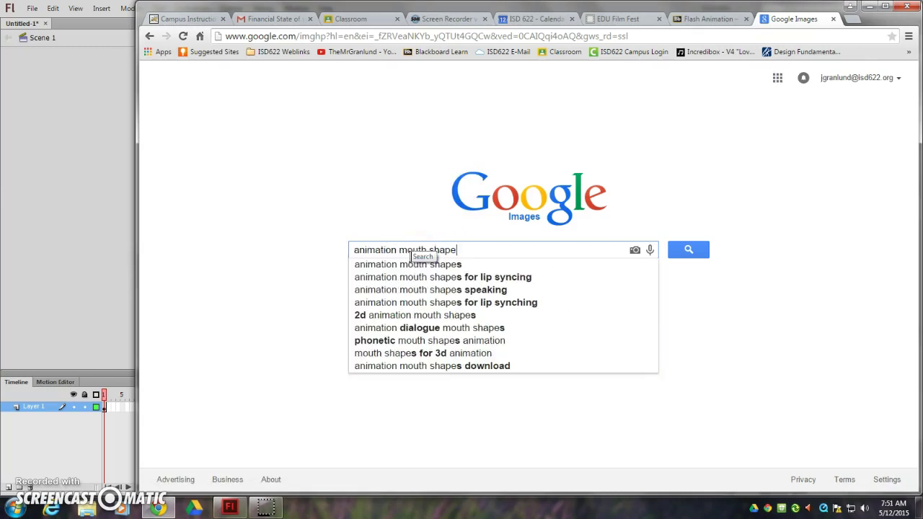
{"action": "type", "text": "s"}
{"action": "key", "text": "Return"}
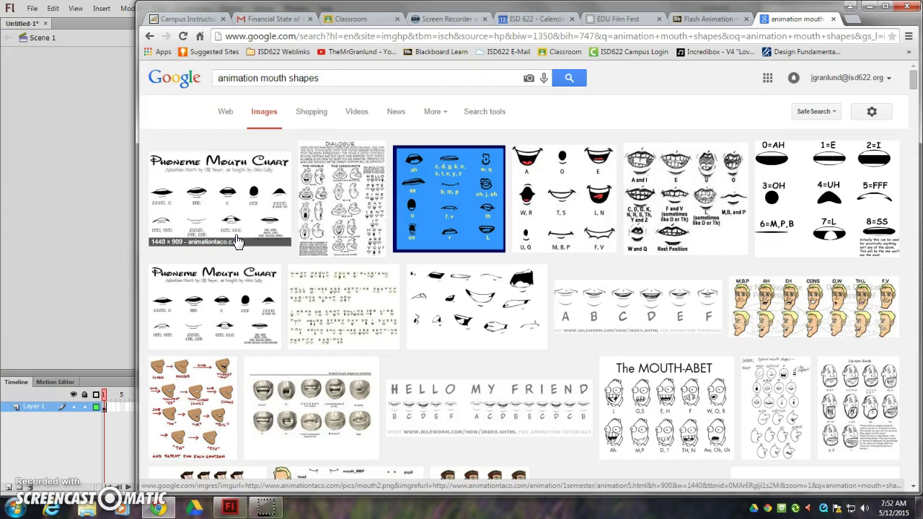
- Dismiss the calendar alert and preview the anime-style mouth shapes chart
{"action": "left_click", "coordinate": [244, 240]}
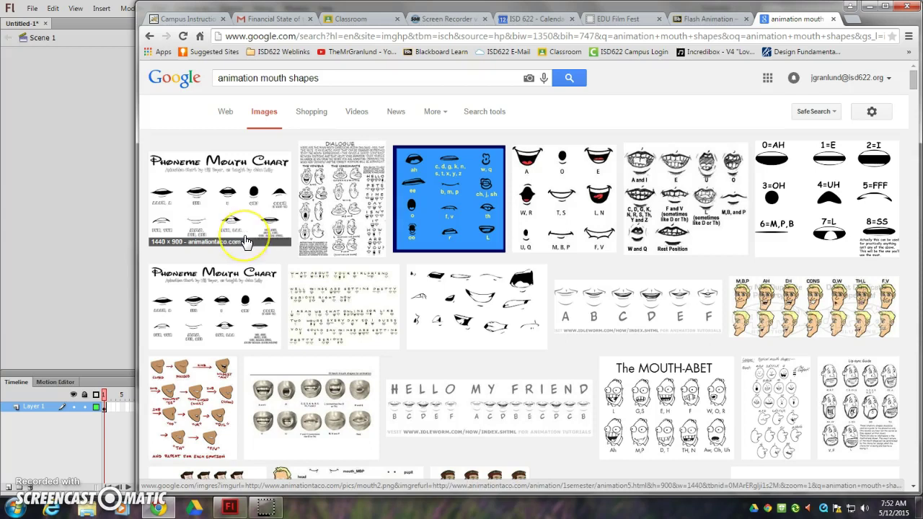
{"action": "left_click", "coordinate": [251, 219]}
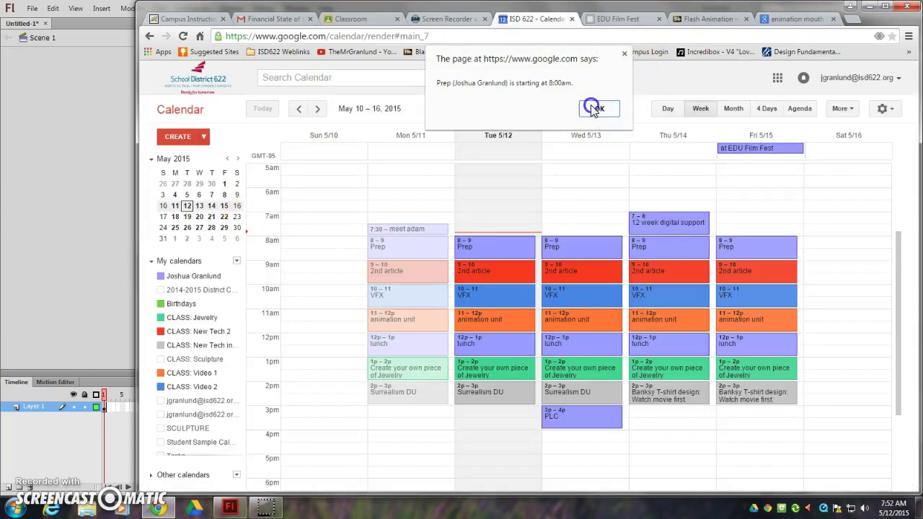
{"action": "left_click", "coordinate": [591, 106]}
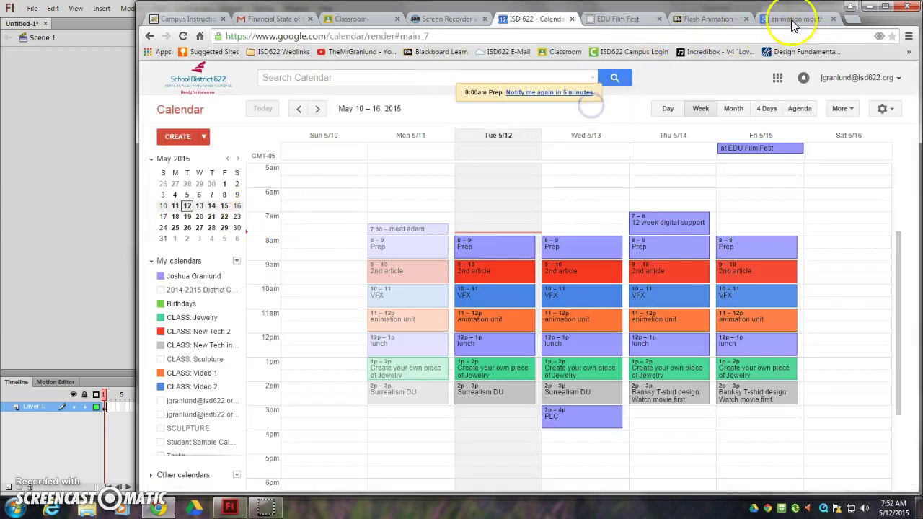
{"action": "left_click", "coordinate": [791, 21]}
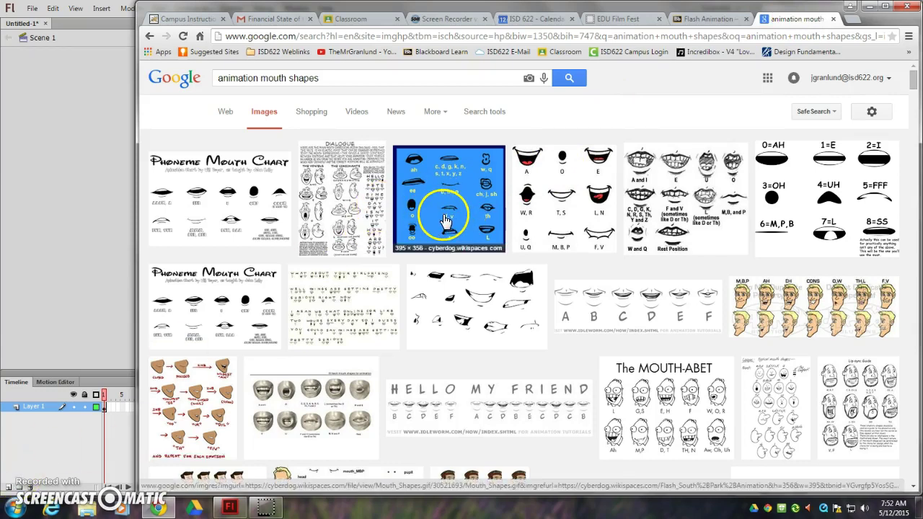
{"action": "left_click", "coordinate": [476, 320]}
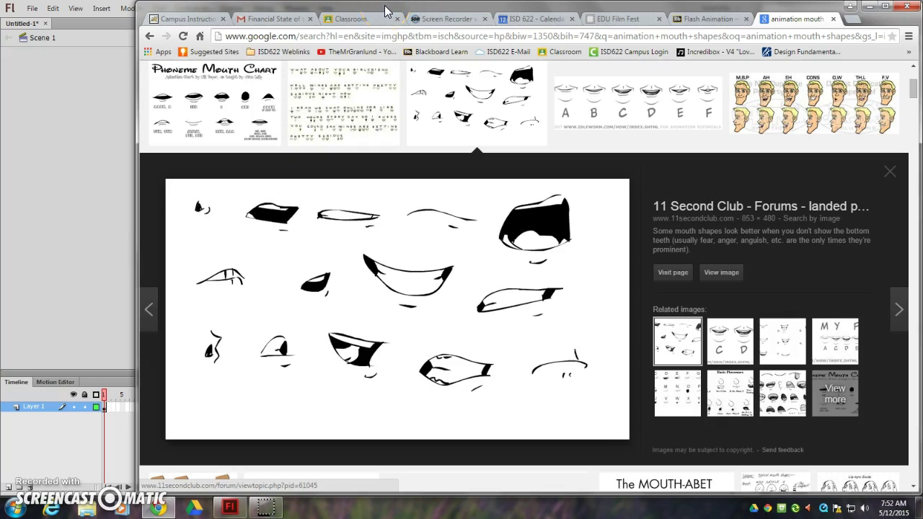
- Snap Chrome right and Flash left, collapse Flash's panels, and pan to the character head
{"action": "left_click_drag", "start_coordinate": [383, 13], "coordinate": [922, 28]}
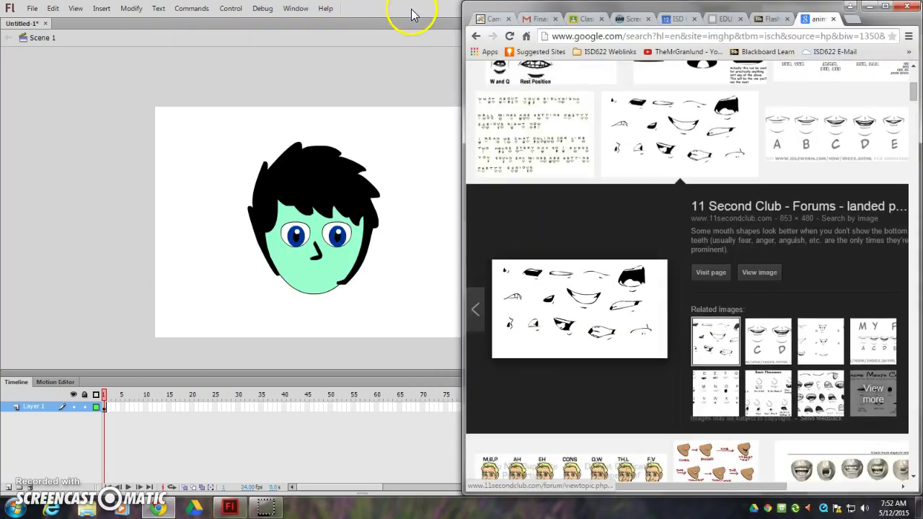
{"action": "left_click", "coordinate": [411, 15]}
{"action": "left_click_drag", "start_coordinate": [371, 10], "coordinate": [0, 165]}
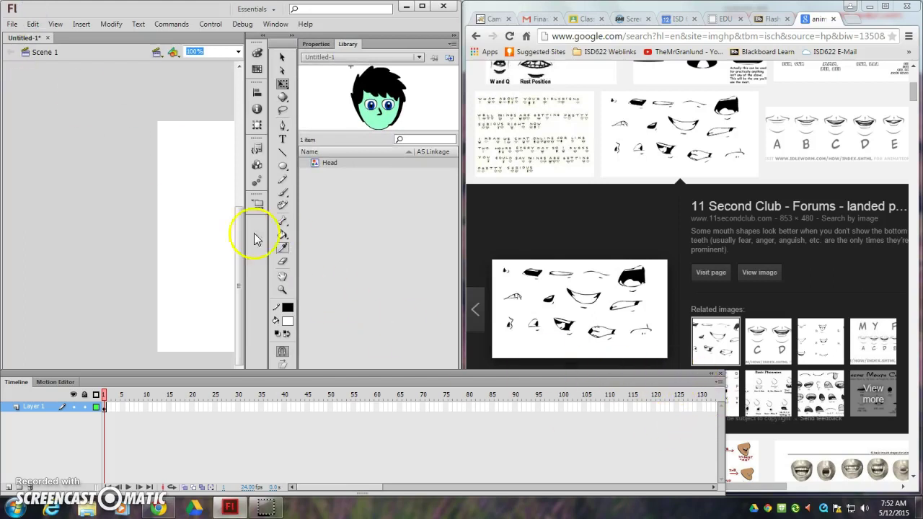
{"action": "left_click", "coordinate": [717, 380]}
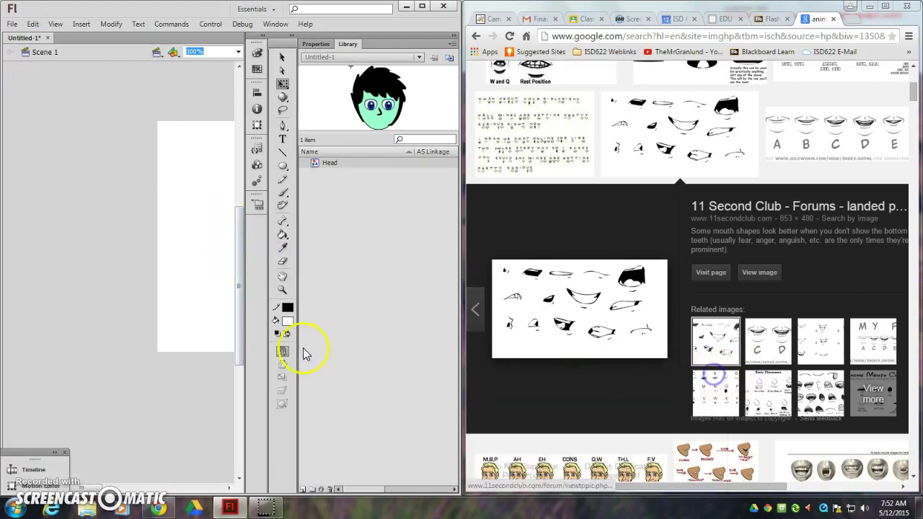
{"action": "left_click_drag", "start_coordinate": [246, 312], "coordinate": [255, 312]}
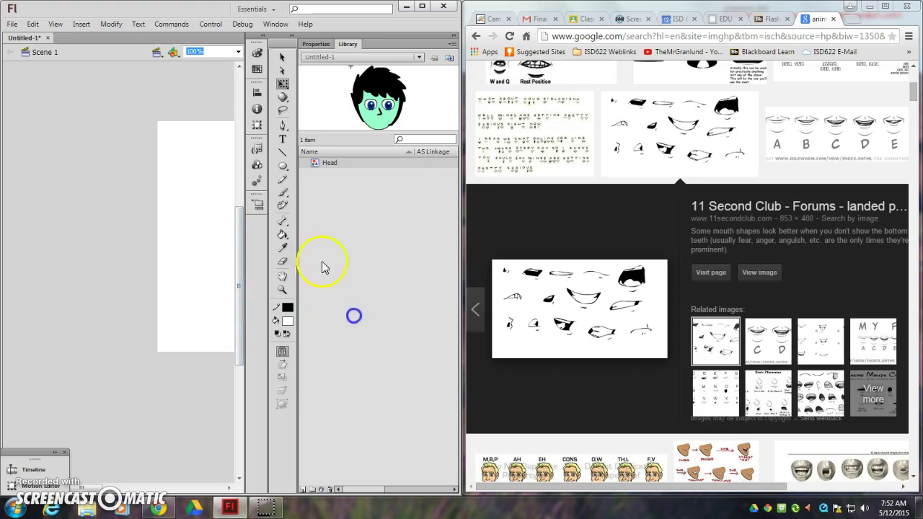
{"action": "left_click", "coordinate": [453, 36]}
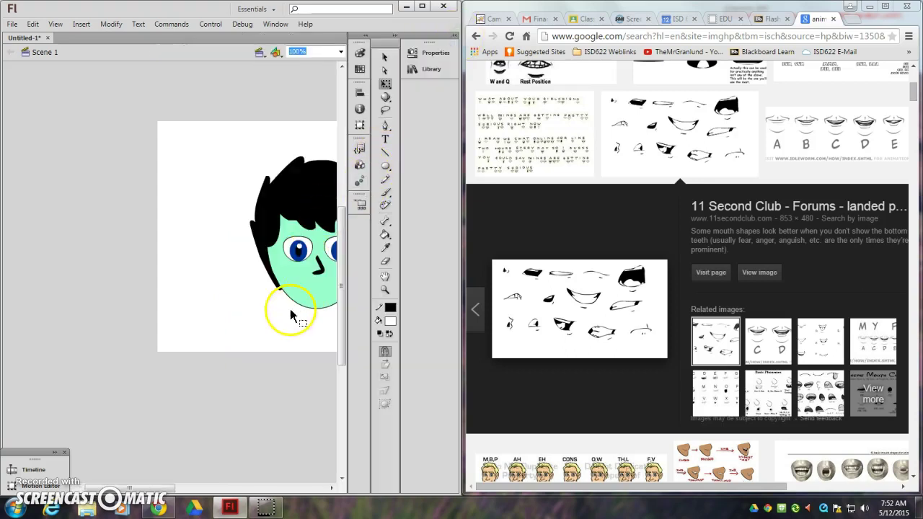
{"action": "left_click_drag", "start_coordinate": [287, 309], "coordinate": [168, 279]}
{"action": "mouse_move", "coordinate": [298, 362]}
{"action": "left_mouse_down"}
{"action": "mouse_move", "coordinate": [185, 338]}
{"action": "mouse_move", "coordinate": [65, 374]}
{"action": "left_mouse_up"}
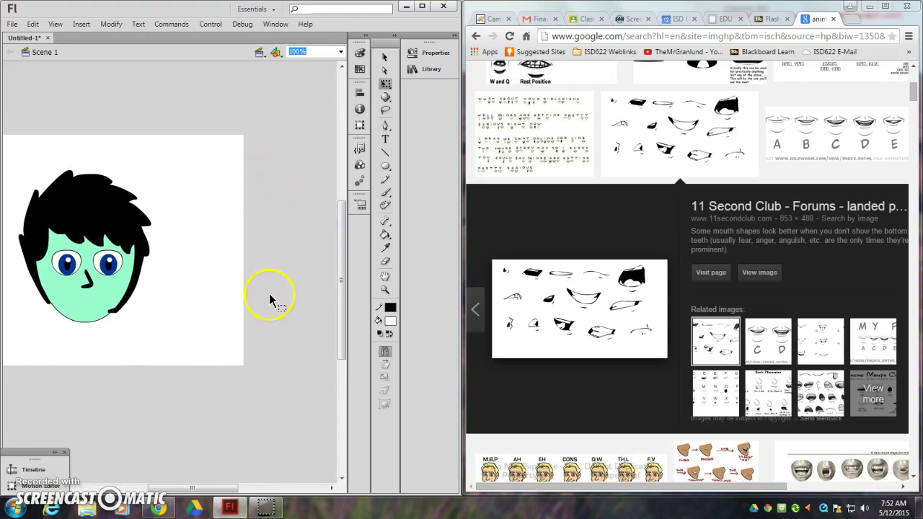
- Copy the mouth-shapes preview image from the search results
{"action": "left_click", "coordinate": [598, 317]}
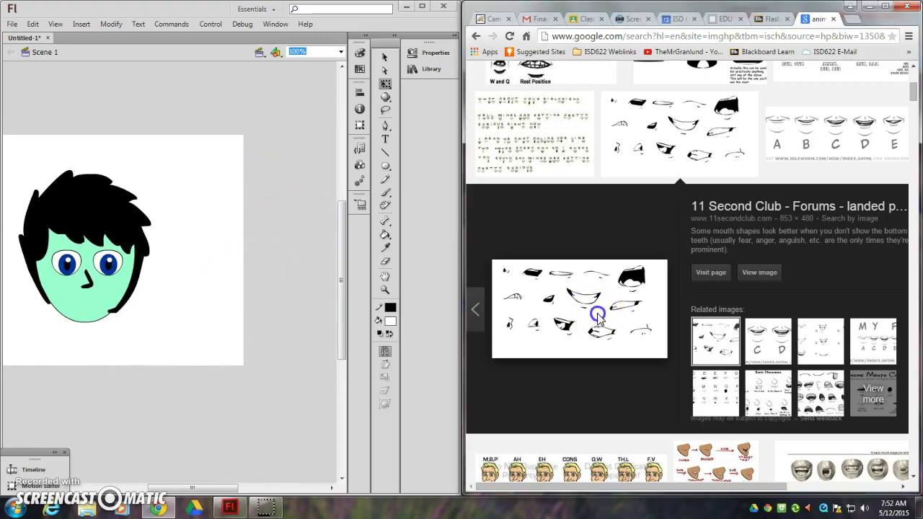
{"action": "left_click", "coordinate": [475, 36]}
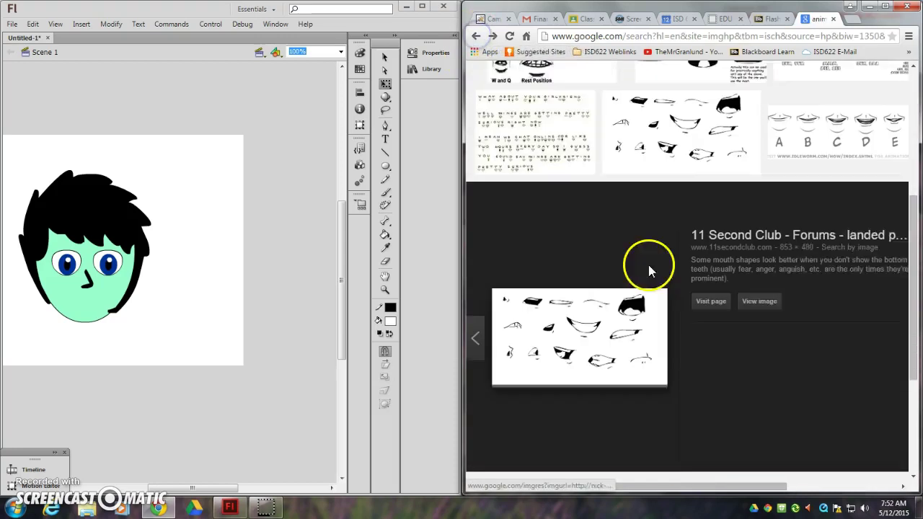
{"action": "right_click", "coordinate": [591, 298]}
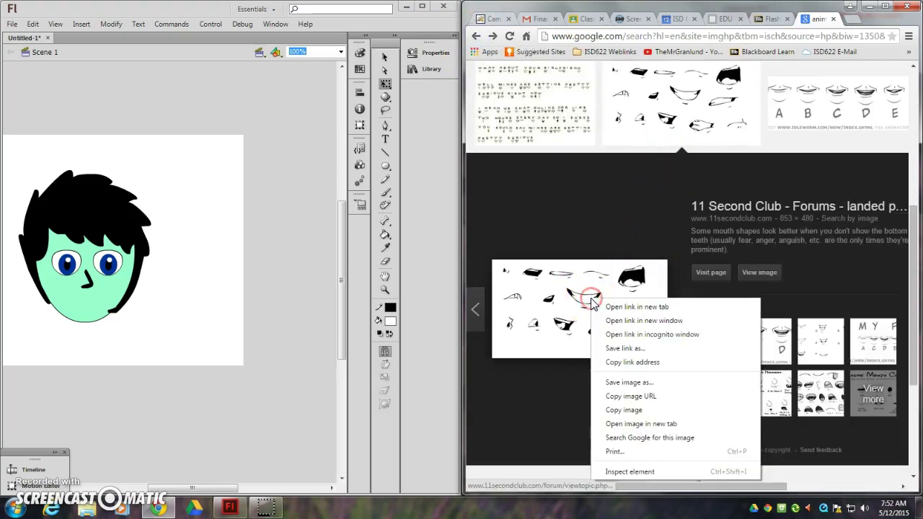
{"action": "left_click", "coordinate": [651, 411]}
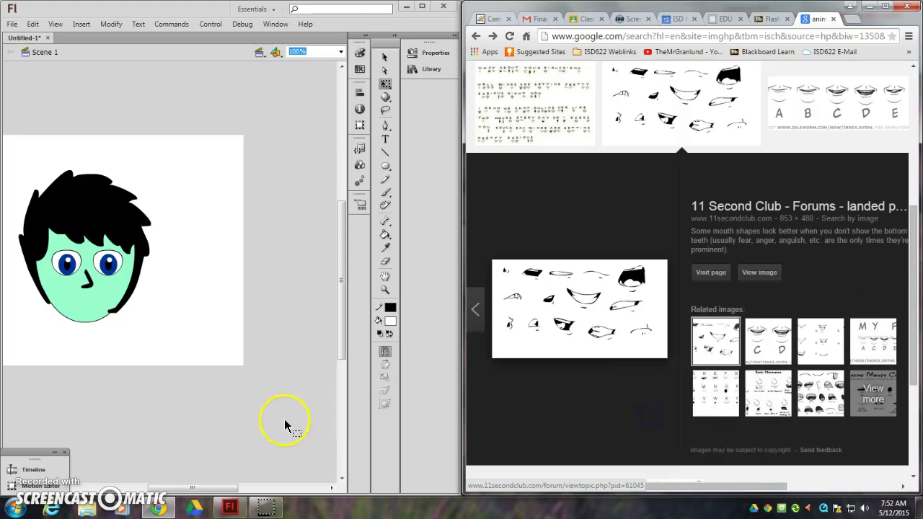
- Paste the mouths chart onto the stage and move it right of the head
{"action": "left_click", "coordinate": [268, 421]}
{"action": "right_click", "coordinate": [235, 166]}
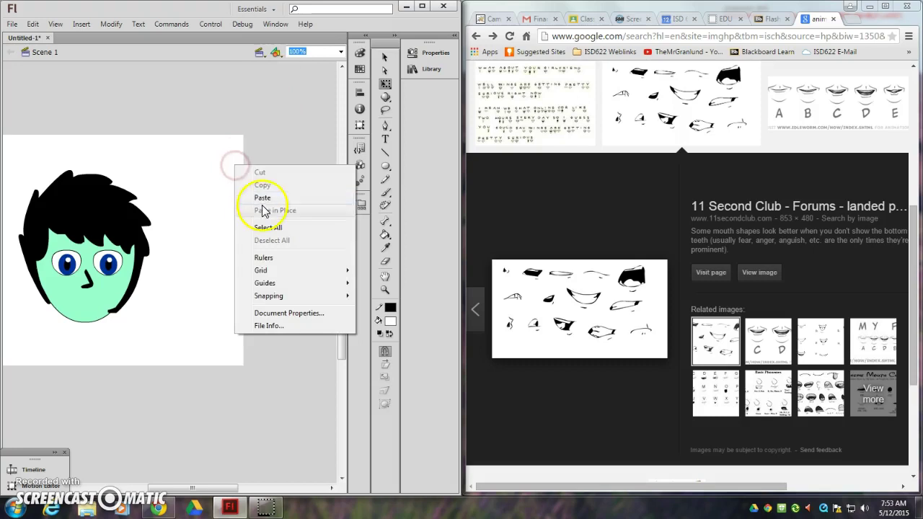
{"action": "left_click", "coordinate": [253, 200]}
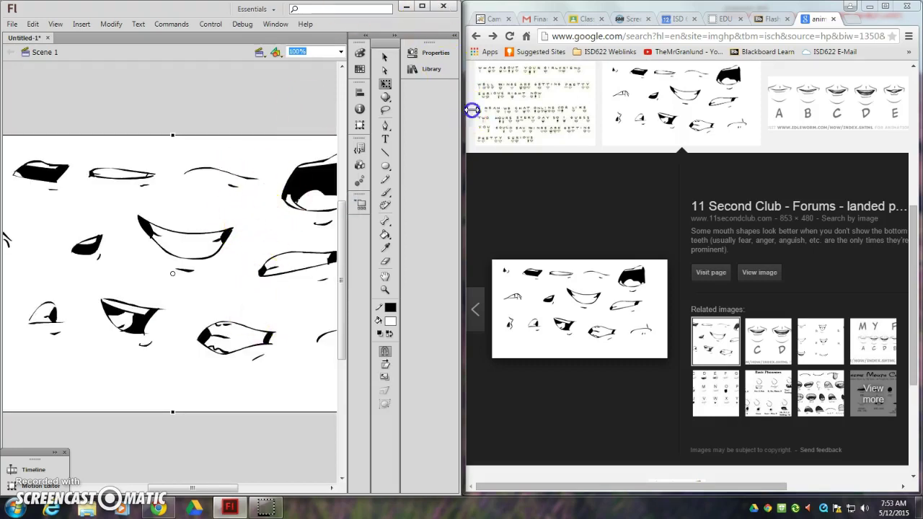
{"action": "left_click_drag", "start_coordinate": [471, 110], "coordinate": [887, 110]}
{"action": "left_click_drag", "start_coordinate": [278, 223], "coordinate": [440, 208]}
- Re-expand the timeline, select the pasted chart, and shorten the Flash window
{"action": "left_click", "coordinate": [54, 452]}
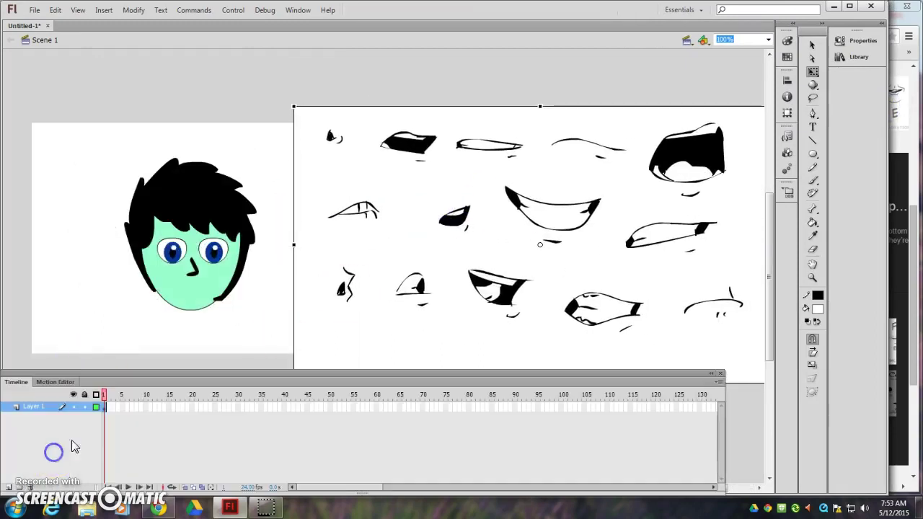
{"action": "mouse_move", "coordinate": [370, 376]}
{"action": "left_mouse_down"}
{"action": "mouse_move", "coordinate": [406, 508]}
{"action": "mouse_move", "coordinate": [414, 371]}
{"action": "left_mouse_up"}
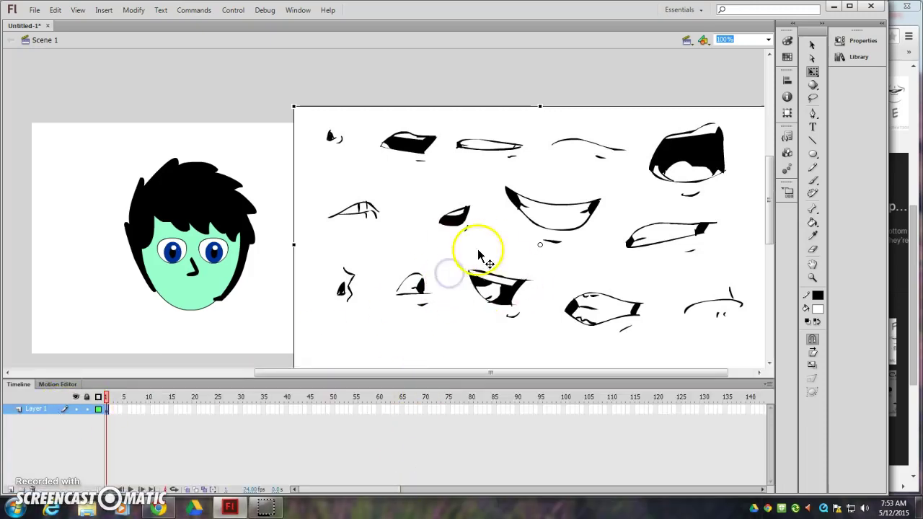
{"action": "left_click", "coordinate": [442, 246]}
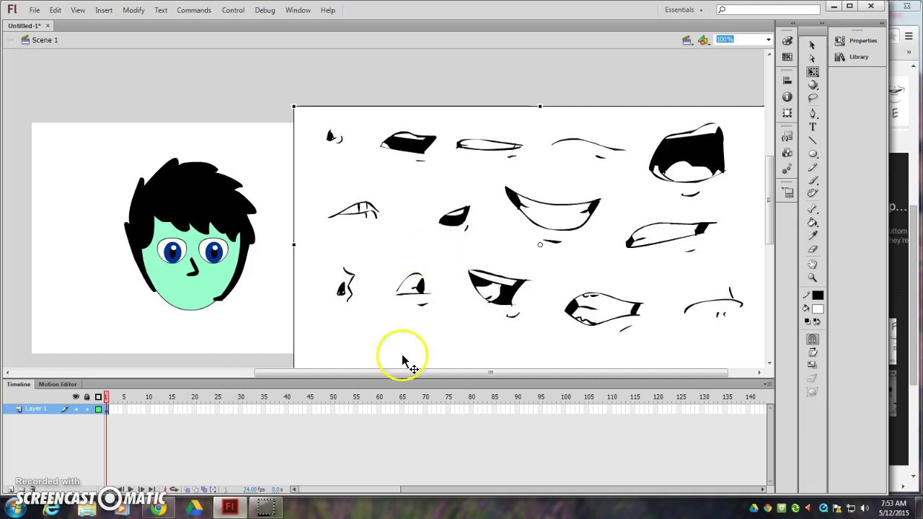
{"action": "left_click_drag", "start_coordinate": [383, 495], "coordinate": [383, 464]}
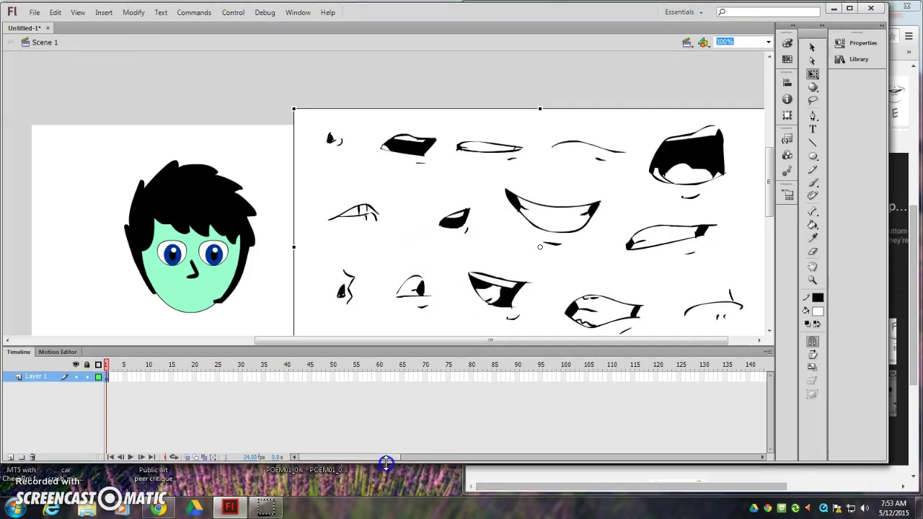
- Cut the mouths chart, paste it onto a new Layer 2, and place it beside the head
{"action": "right_click", "coordinate": [468, 180]}
{"action": "left_click", "coordinate": [496, 199]}
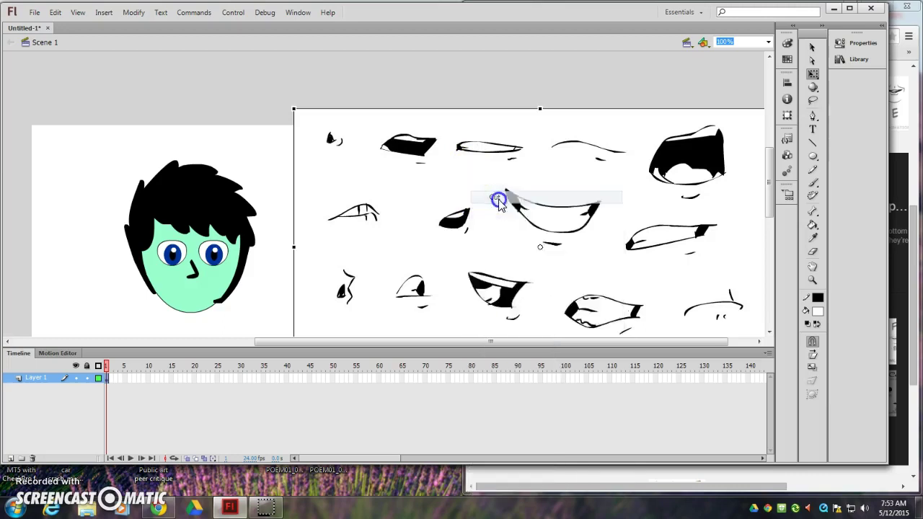
{"action": "left_click", "coordinate": [11, 458]}
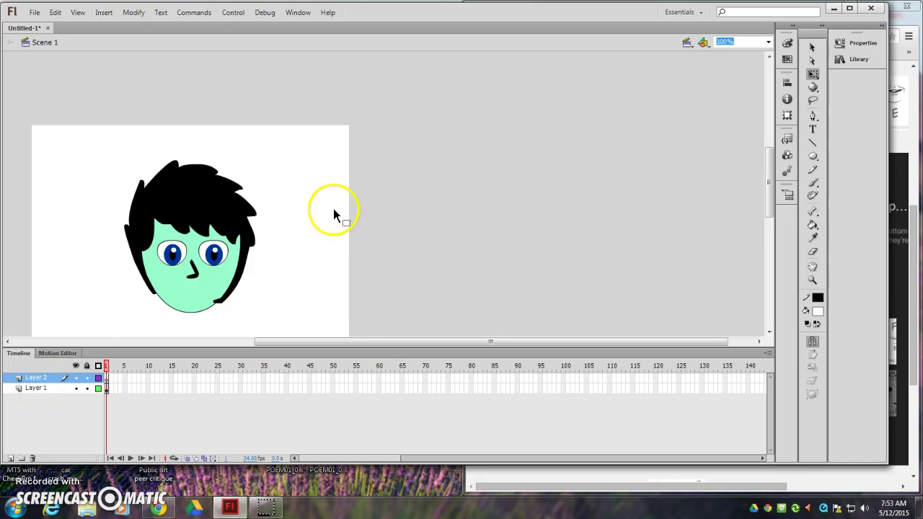
{"action": "key", "text": "ctrl+v"}
{"action": "mouse_move", "coordinate": [330, 247]}
{"action": "left_mouse_down"}
{"action": "mouse_move", "coordinate": [466, 239]}
{"action": "mouse_move", "coordinate": [395, 262]}
{"action": "left_mouse_up"}
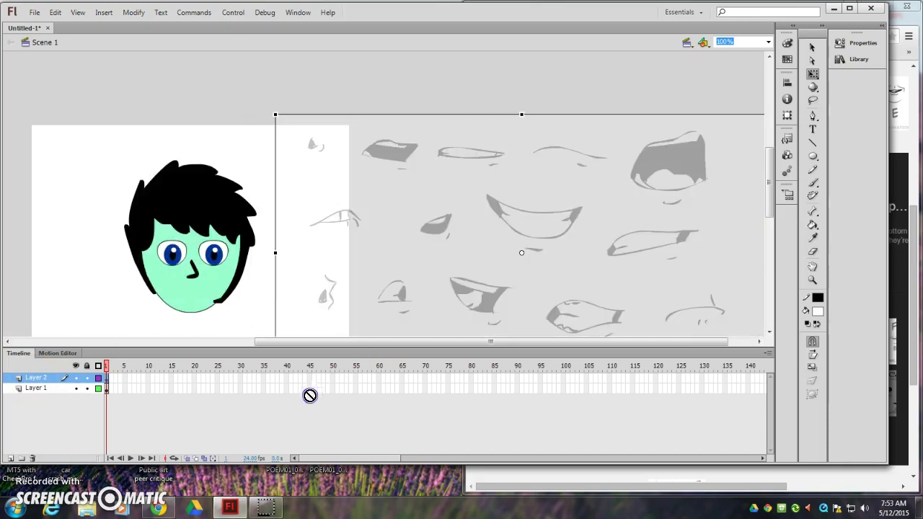
{"action": "left_click_drag", "start_coordinate": [412, 186], "coordinate": [434, 166]}
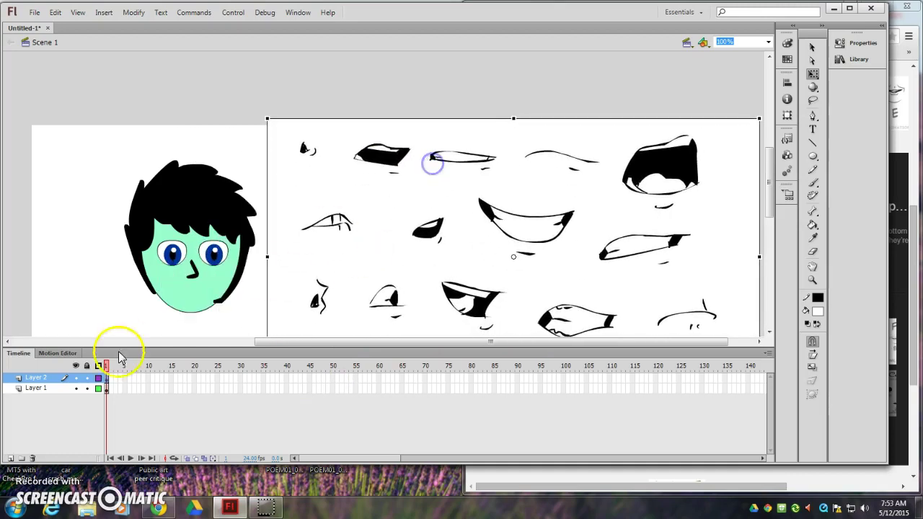
- Add Layer 3 above Layer 2 and rename it 'mouth'
{"action": "left_click", "coordinate": [10, 458]}
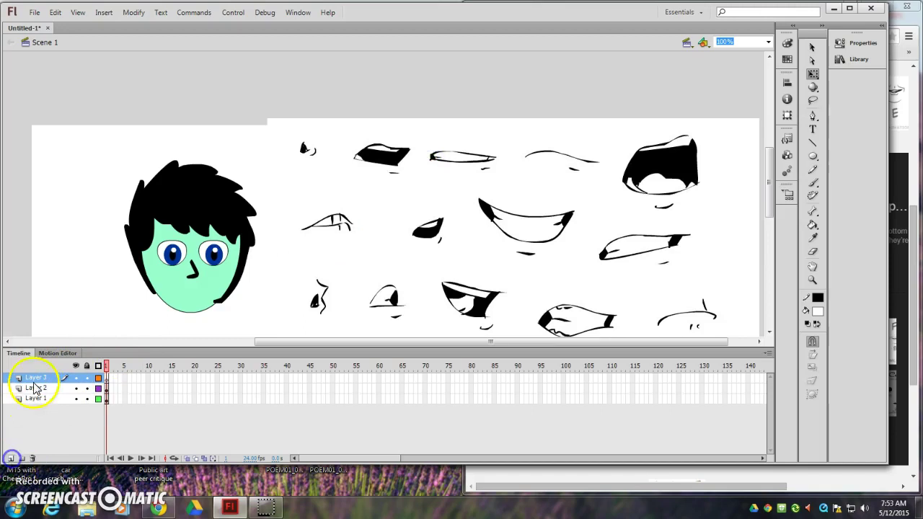
{"action": "key", "text": "Return"}
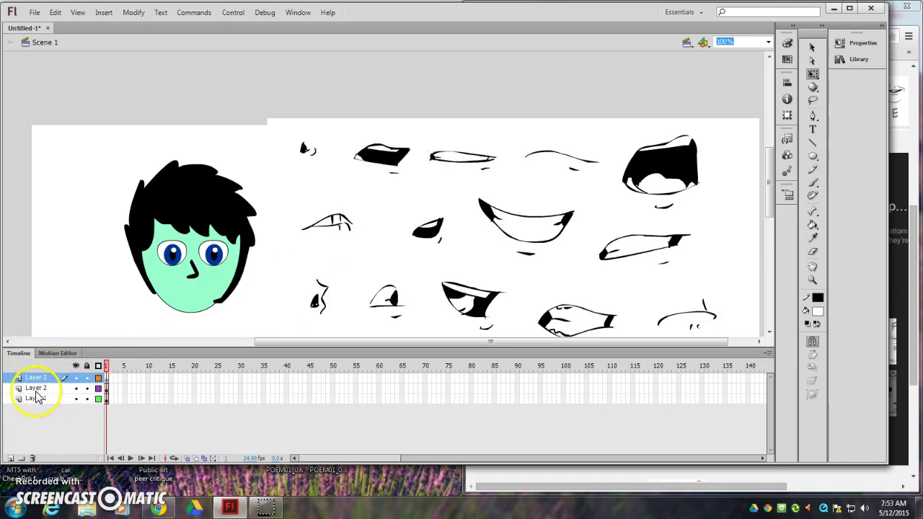
{"action": "double_click", "coordinate": [34, 377]}
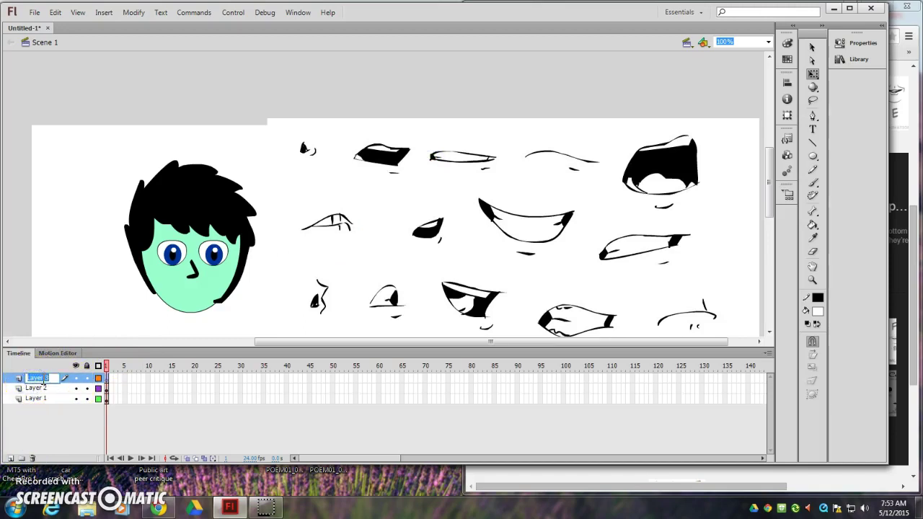
{"action": "type", "text": "mouth"}
{"action": "key", "text": "Return"}
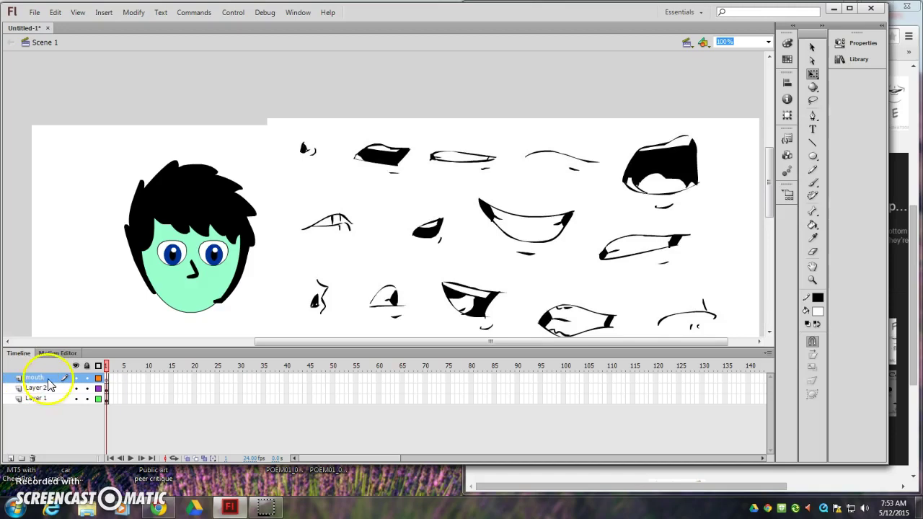
{"action": "left_click", "coordinate": [812, 183]}
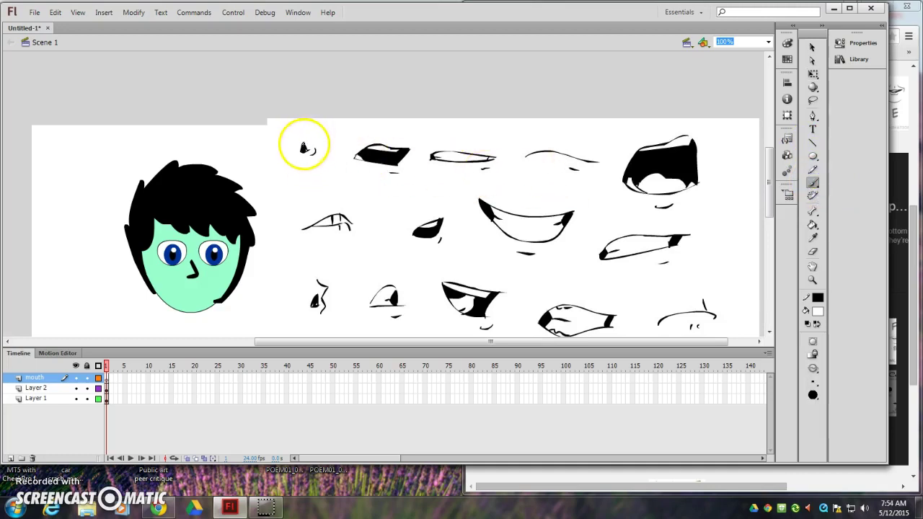
- Set the brush size and black fill, then trace the first three chart mouths
{"action": "left_click", "coordinate": [813, 382]}
{"action": "left_click", "coordinate": [832, 384]}
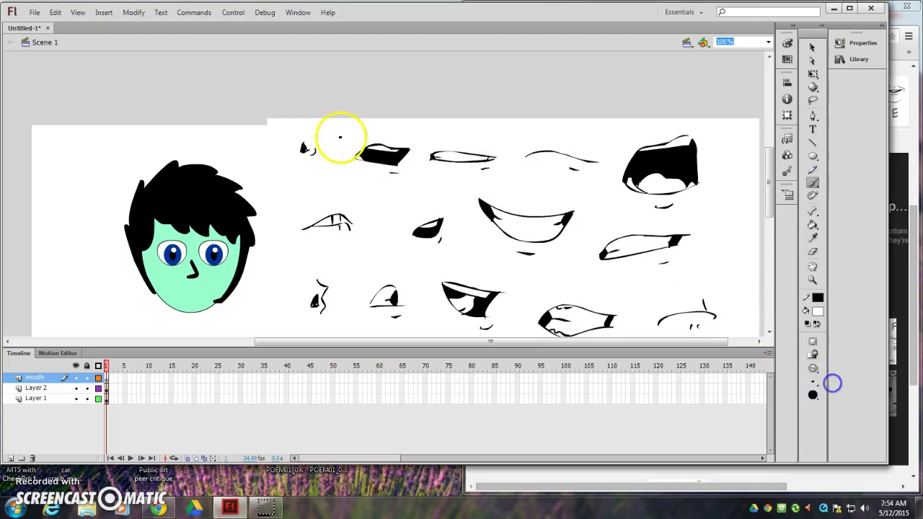
{"action": "left_click", "coordinate": [299, 149]}
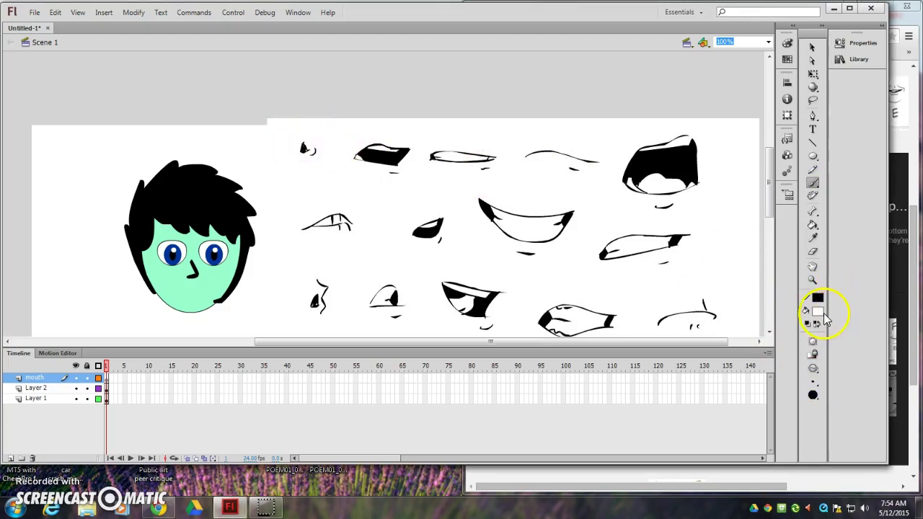
{"action": "left_click", "coordinate": [818, 311]}
{"action": "left_click", "coordinate": [760, 355]}
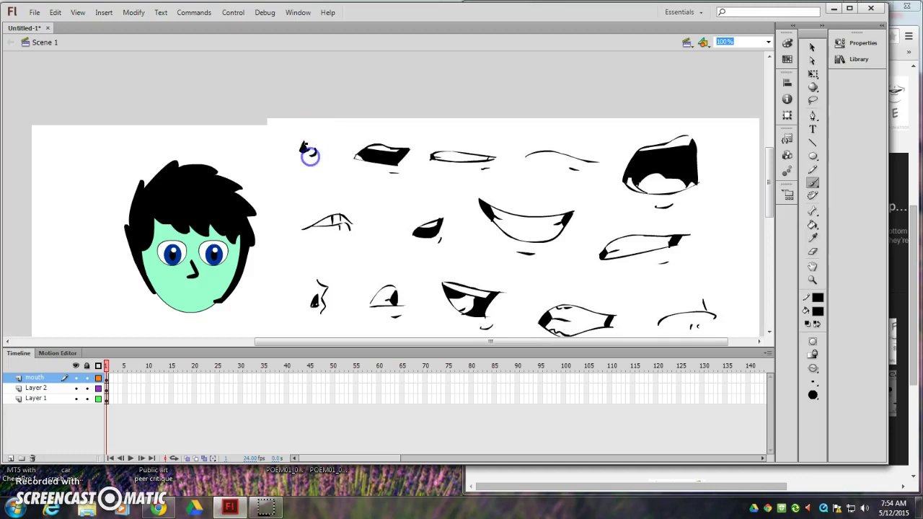
{"action": "left_click_drag", "start_coordinate": [362, 151], "coordinate": [353, 156]}
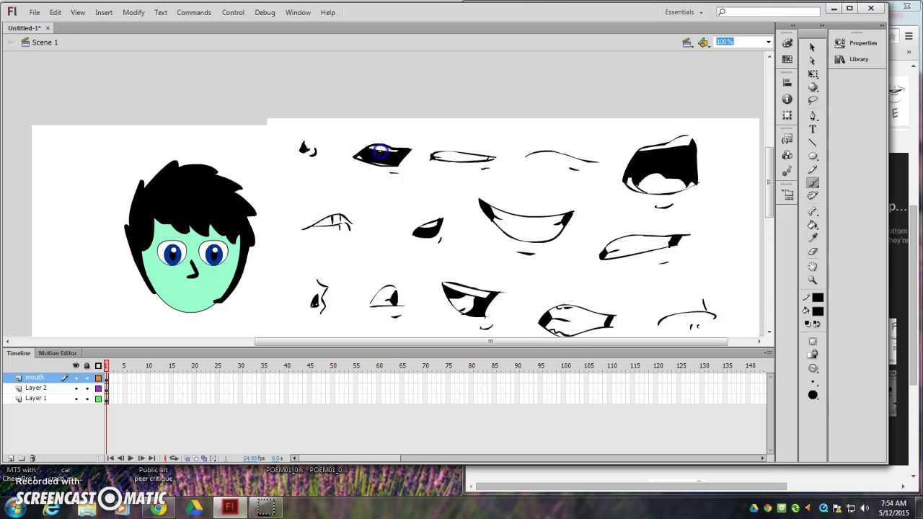
{"action": "left_click_drag", "start_coordinate": [397, 150], "coordinate": [433, 153]}
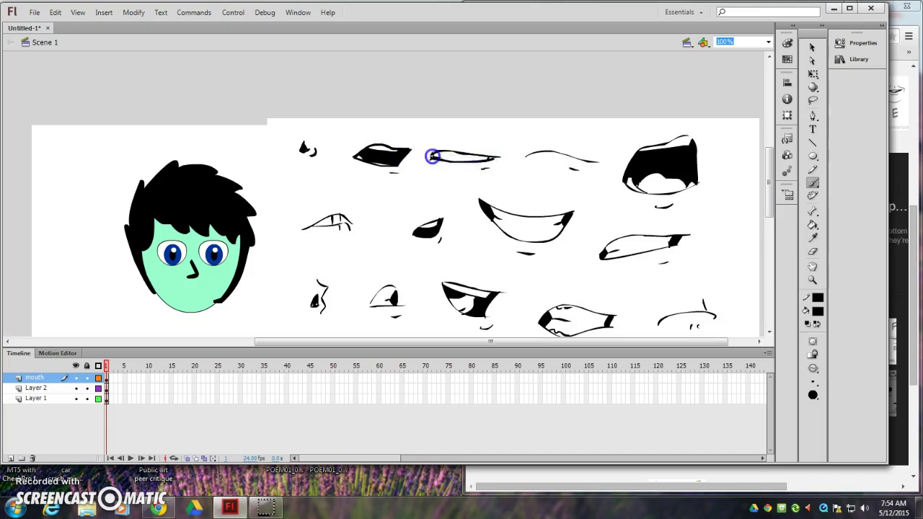
{"action": "left_click_drag", "start_coordinate": [443, 157], "coordinate": [480, 172]}
- Zoom to 200%, pan to the mouths, and trace the long curved mouth line
{"action": "left_click", "coordinate": [767, 42]}
{"action": "left_click", "coordinate": [750, 96]}
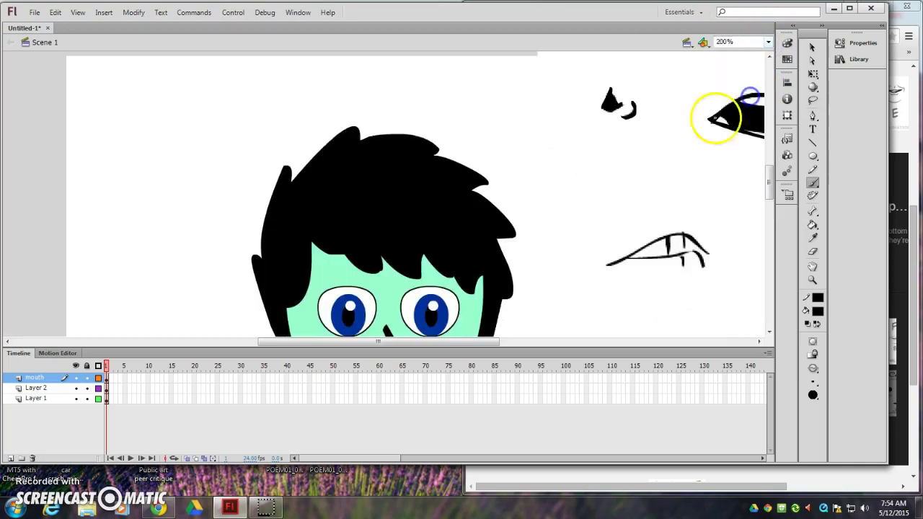
{"action": "left_click_drag", "start_coordinate": [689, 195], "coordinate": [593, 206]}
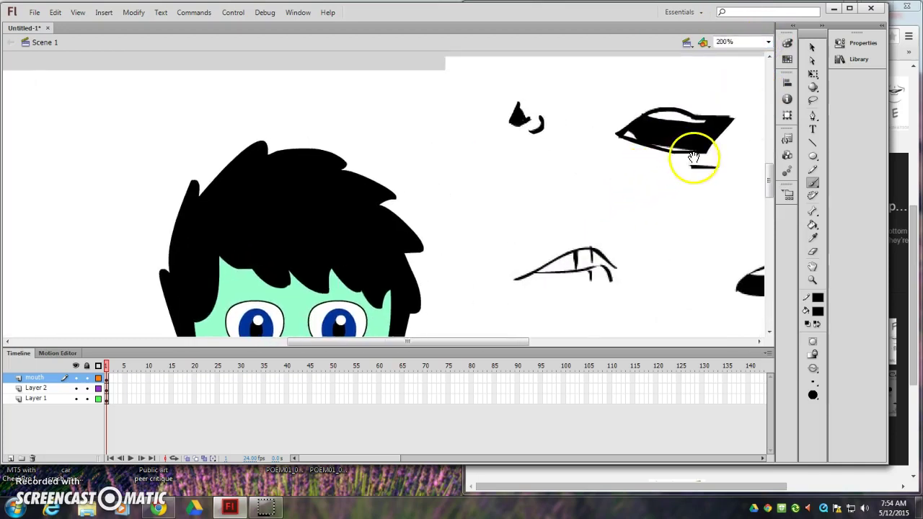
{"action": "left_click_drag", "start_coordinate": [693, 157], "coordinate": [353, 173]}
{"action": "left_click_drag", "start_coordinate": [659, 178], "coordinate": [487, 166]}
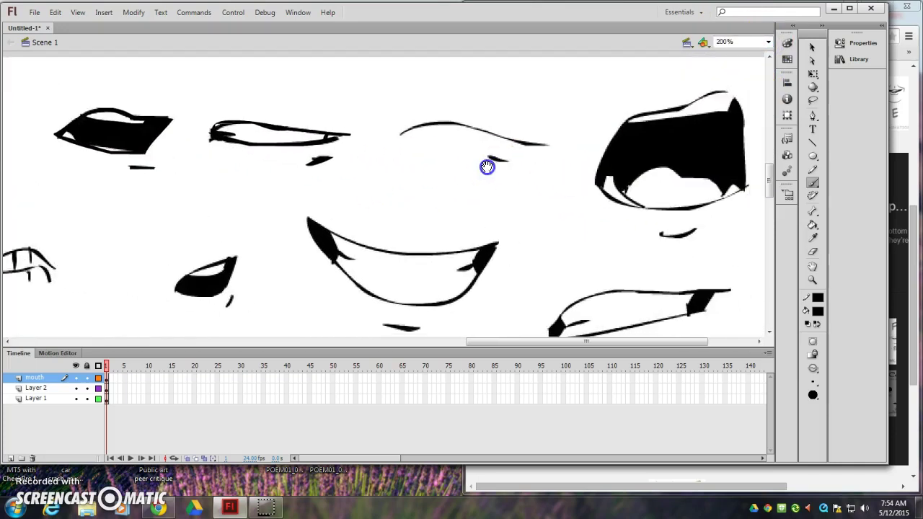
{"action": "left_click", "coordinate": [402, 130]}
{"action": "left_click_drag", "start_coordinate": [533, 144], "coordinate": [546, 142]}
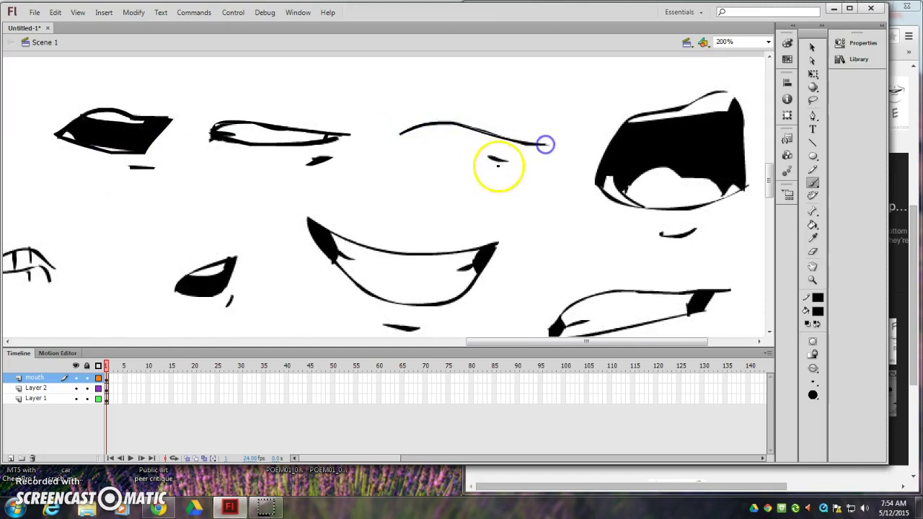
{"action": "left_click_drag", "start_coordinate": [491, 154], "coordinate": [511, 161]}
- Trace the open mouth's outline and fill its inner corners
{"action": "left_click_drag", "start_coordinate": [659, 153], "coordinate": [573, 164]}
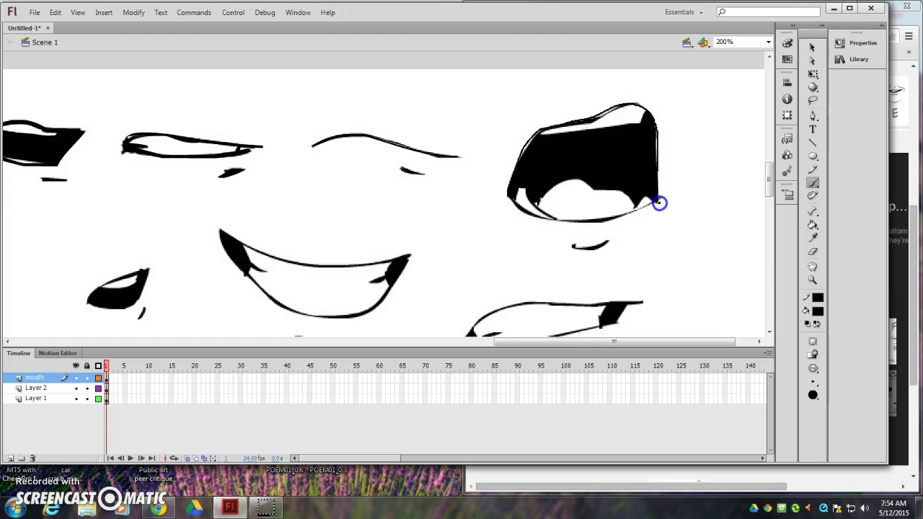
{"action": "left_click_drag", "start_coordinate": [658, 203], "coordinate": [641, 106]}
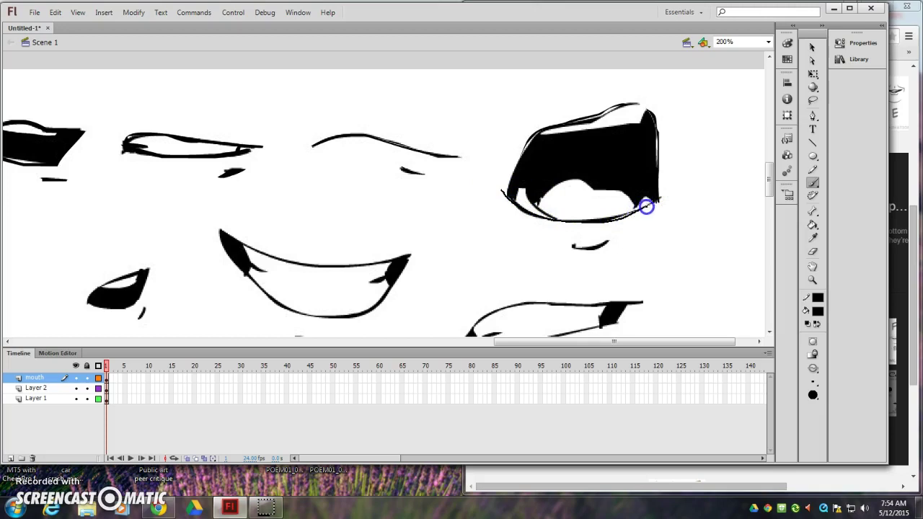
{"action": "left_click_drag", "start_coordinate": [668, 193], "coordinate": [671, 191]}
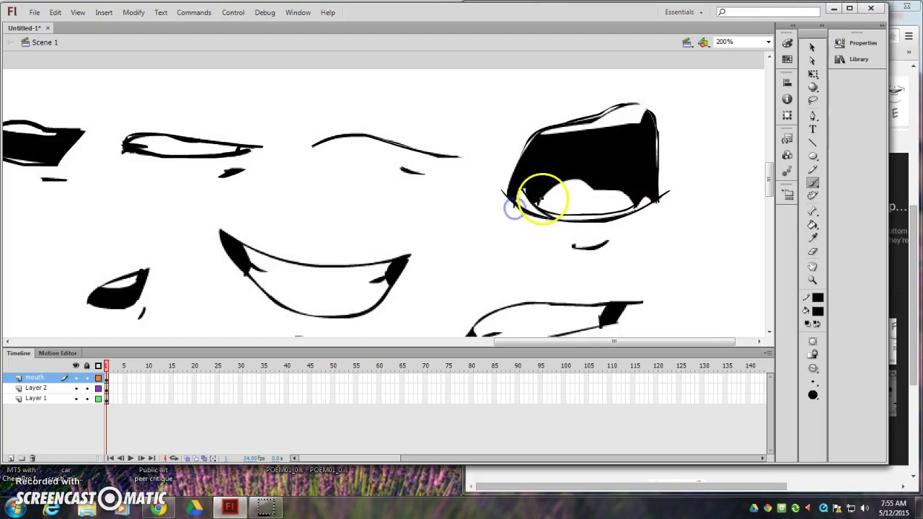
{"action": "left_click_drag", "start_coordinate": [532, 206], "coordinate": [550, 192]}
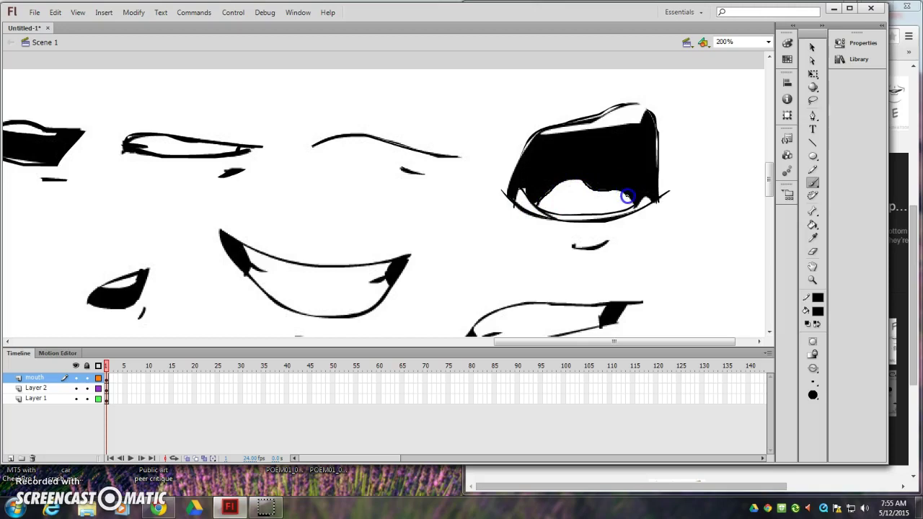
{"action": "left_click_drag", "start_coordinate": [633, 205], "coordinate": [647, 194]}
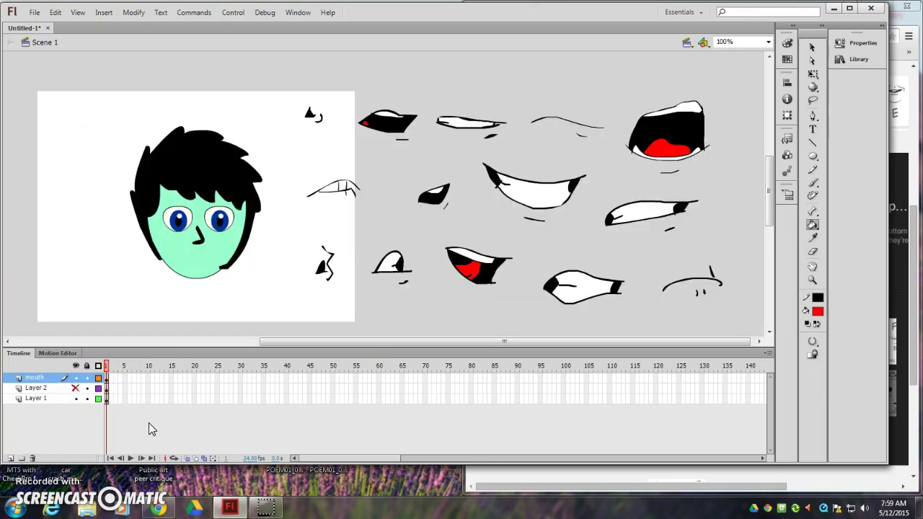
- Toggle the reference layer to compare the tracings, then delete Layer 2
{"action": "left_click", "coordinate": [77, 388]}
{"action": "left_click", "coordinate": [76, 387]}
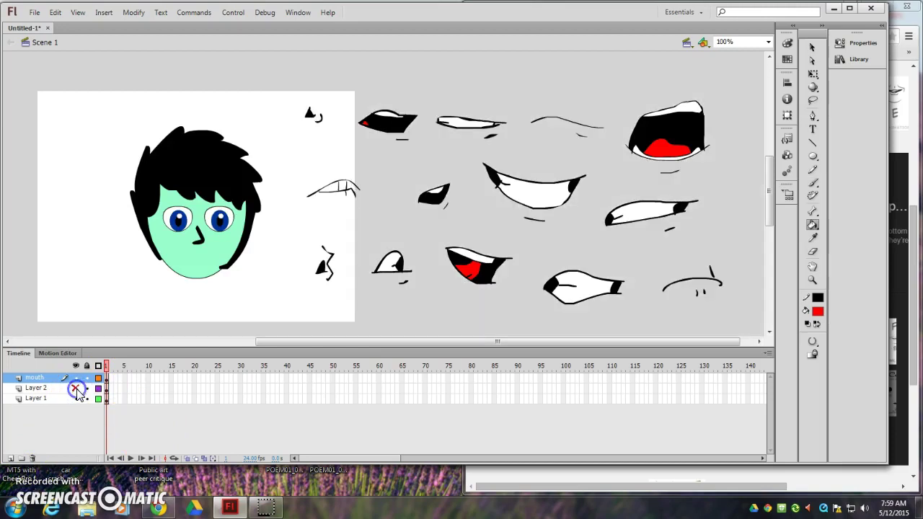
{"action": "left_click", "coordinate": [77, 387]}
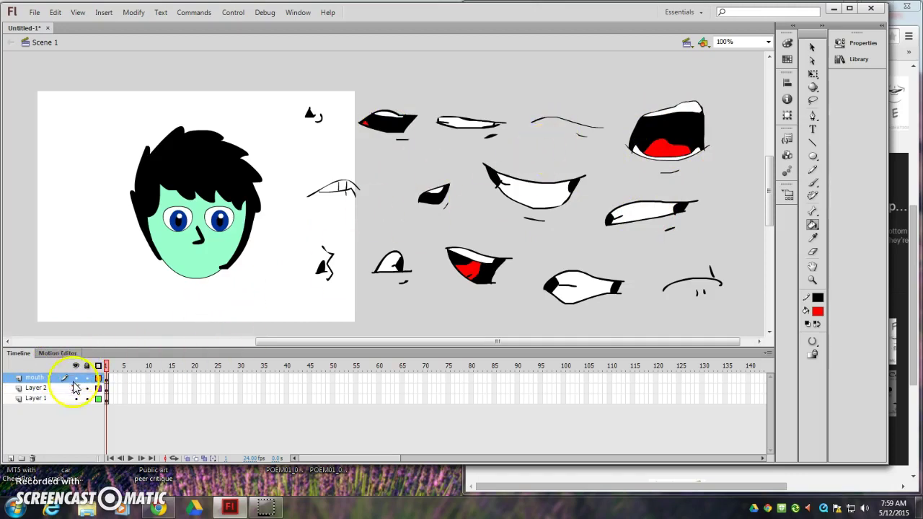
{"action": "left_click", "coordinate": [45, 389]}
{"action": "left_click", "coordinate": [75, 388]}
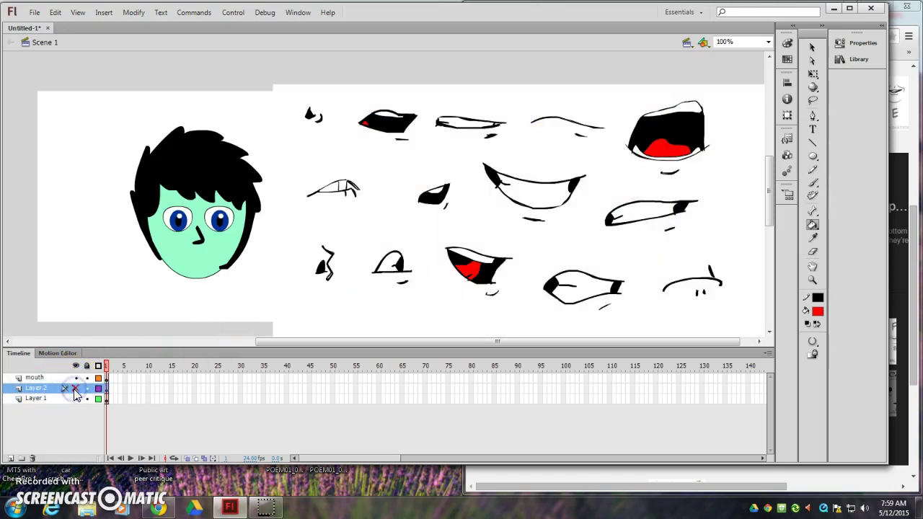
{"action": "left_click", "coordinate": [32, 458]}
- On the mouth layer, convert the small top-left shape to a graphic symbol
{"action": "left_click", "coordinate": [34, 377]}
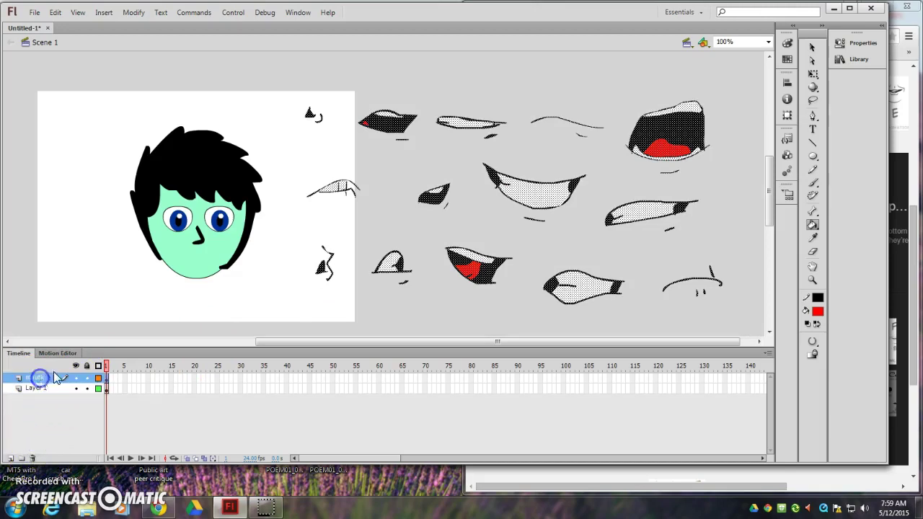
{"action": "left_click", "coordinate": [812, 47]}
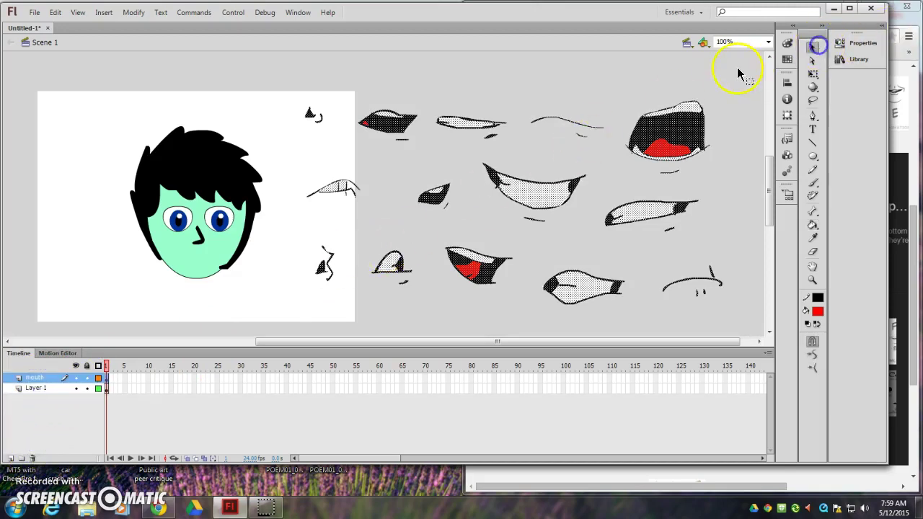
{"action": "left_click", "coordinate": [735, 68]}
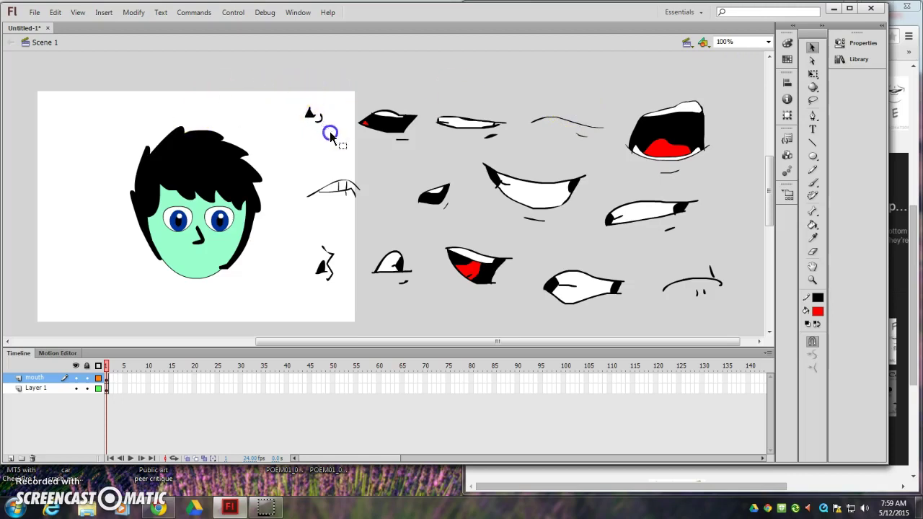
{"action": "left_click_drag", "start_coordinate": [334, 133], "coordinate": [330, 130]}
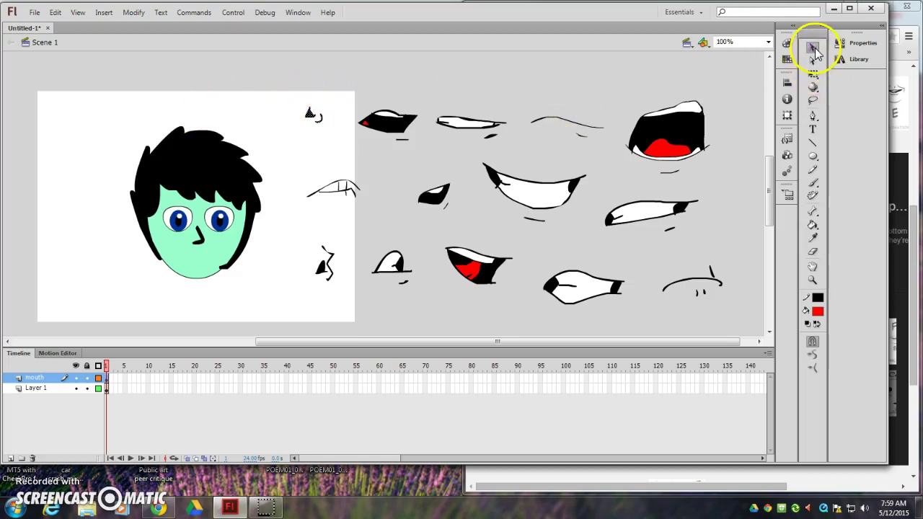
{"action": "left_click", "coordinate": [814, 75]}
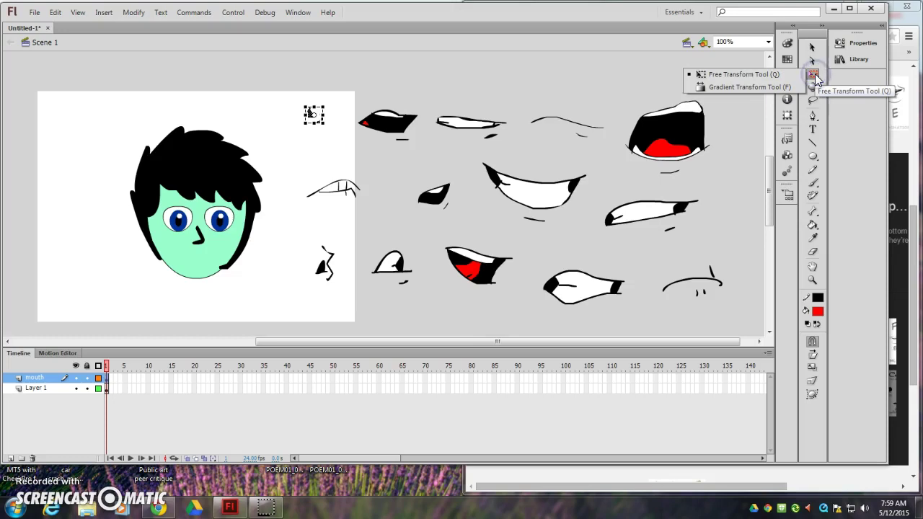
{"action": "left_click", "coordinate": [764, 74]}
{"action": "left_click", "coordinate": [310, 108]}
{"action": "right_click", "coordinate": [310, 111]}
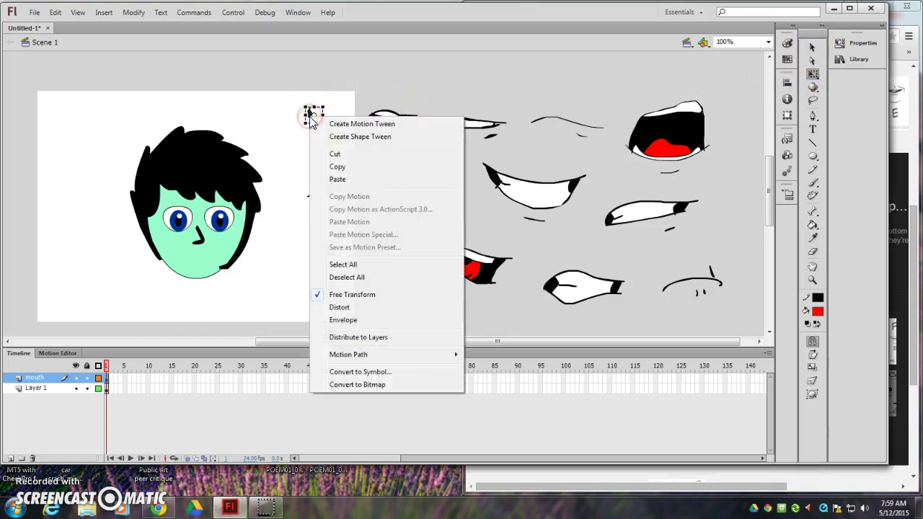
{"action": "left_click", "coordinate": [375, 371]}
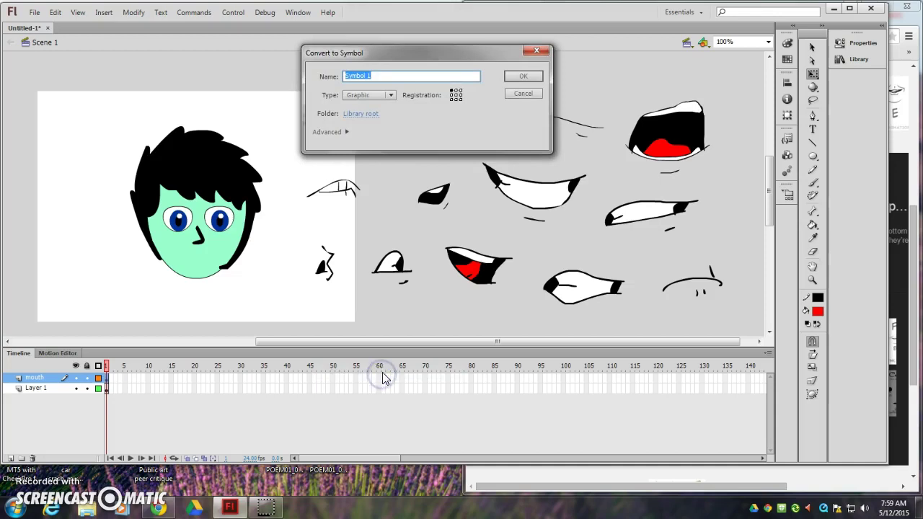
{"action": "key", "text": "Return"}
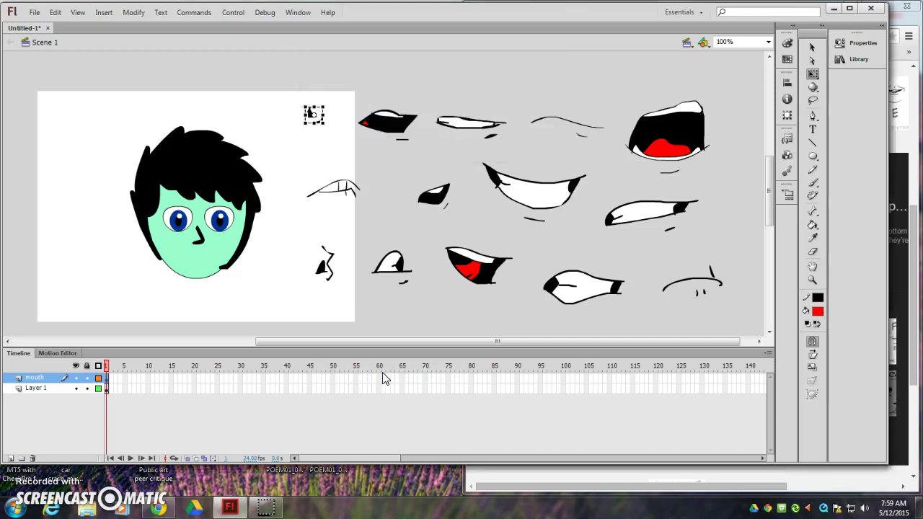
- Convert the black top-row mouth and the thin white mouth ('mouth 3') to graphic symbols
{"action": "left_click", "coordinate": [389, 140]}
{"action": "left_click_drag", "start_coordinate": [346, 97], "coordinate": [426, 148]}
{"action": "right_click", "coordinate": [395, 117]}
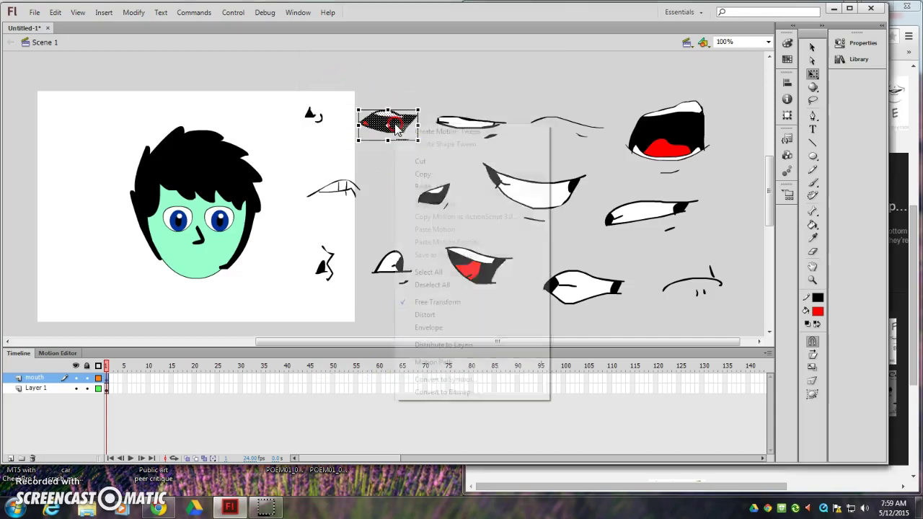
{"action": "left_click", "coordinate": [480, 382]}
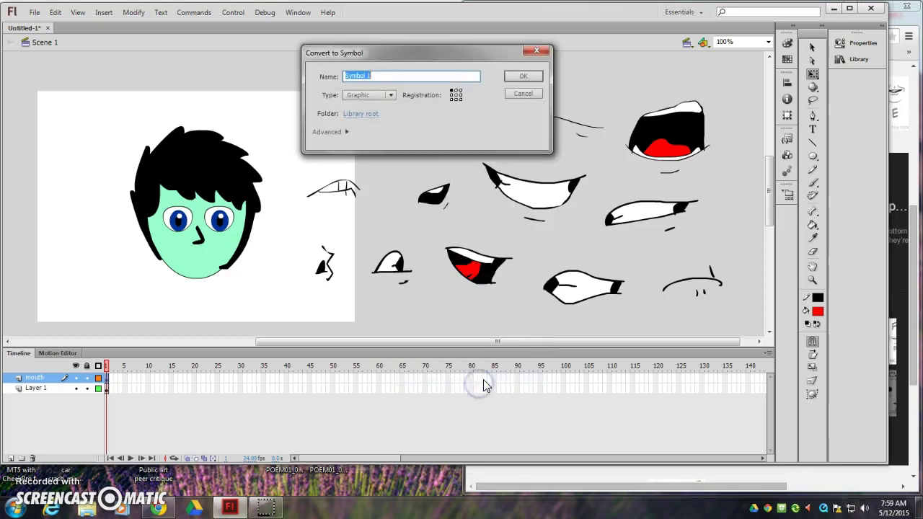
{"action": "key", "text": "Return"}
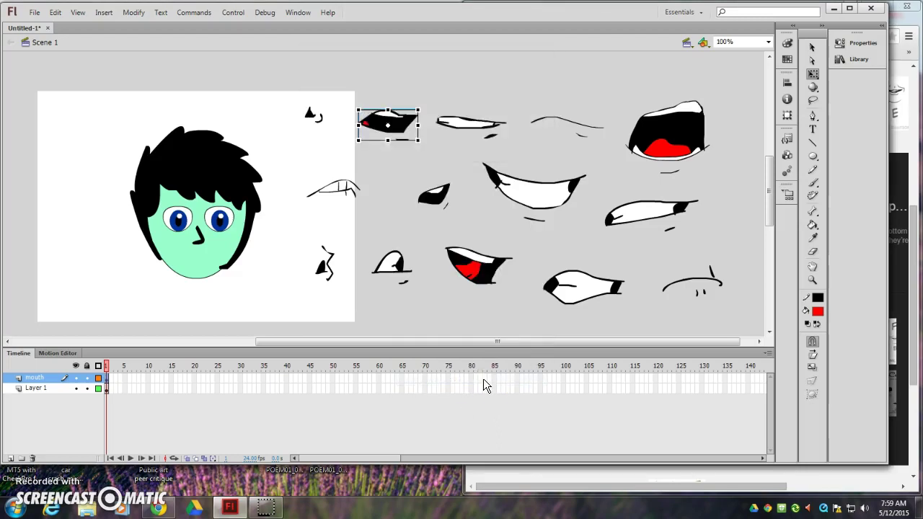
{"action": "left_click", "coordinate": [477, 128]}
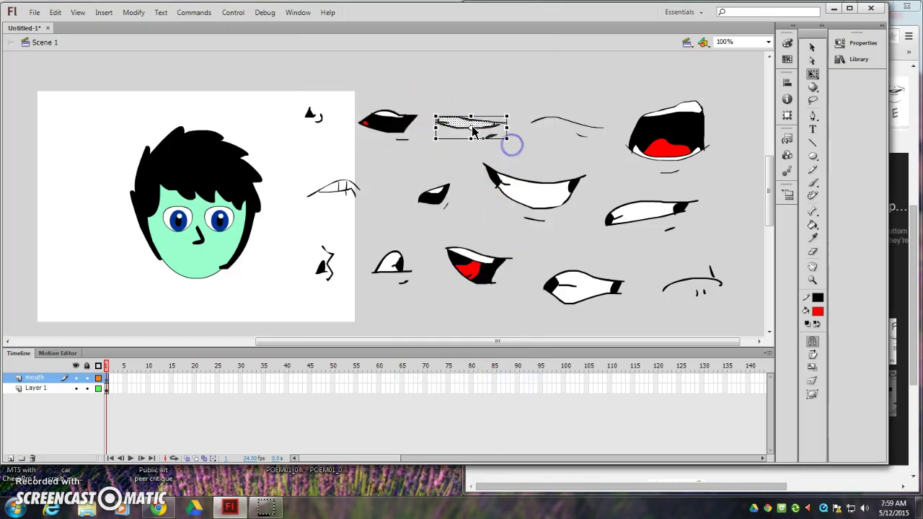
{"action": "right_click", "coordinate": [473, 121]}
{"action": "left_click", "coordinate": [505, 382]}
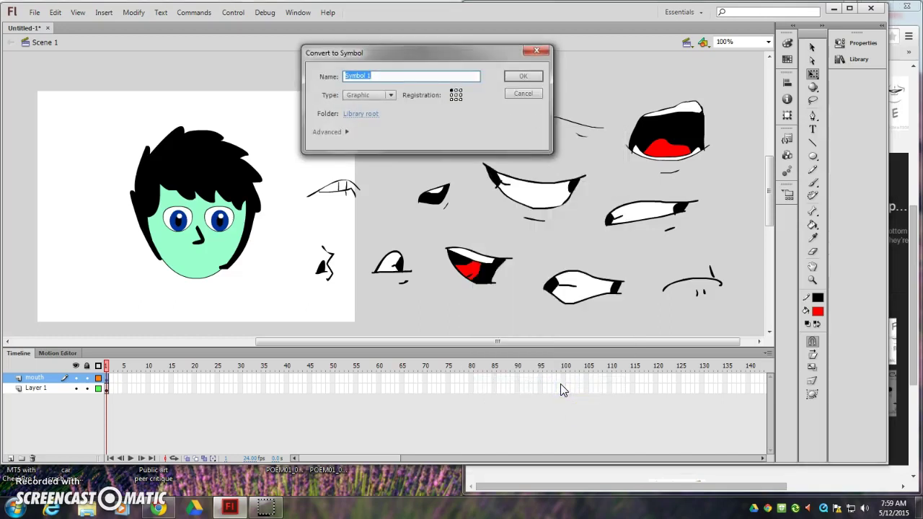
{"action": "type", "text": "mouth 3"}
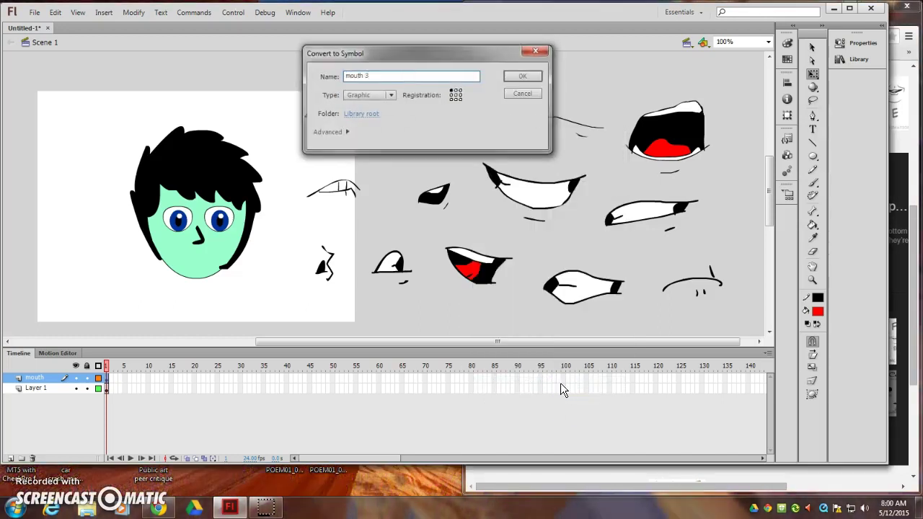
{"action": "key", "text": "Return"}
- Convert the curved line mouth to a symbol, then select the big red mouth
{"action": "left_click", "coordinate": [594, 147]}
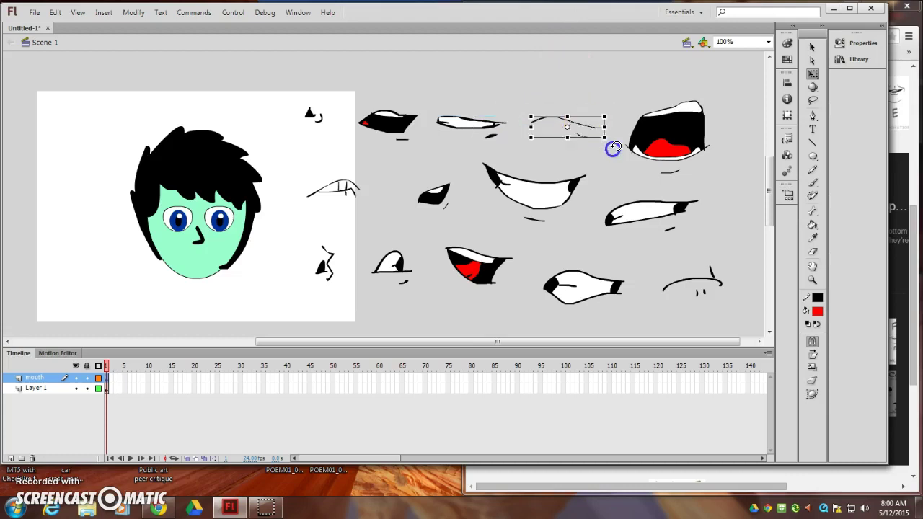
{"action": "right_click", "coordinate": [584, 130]}
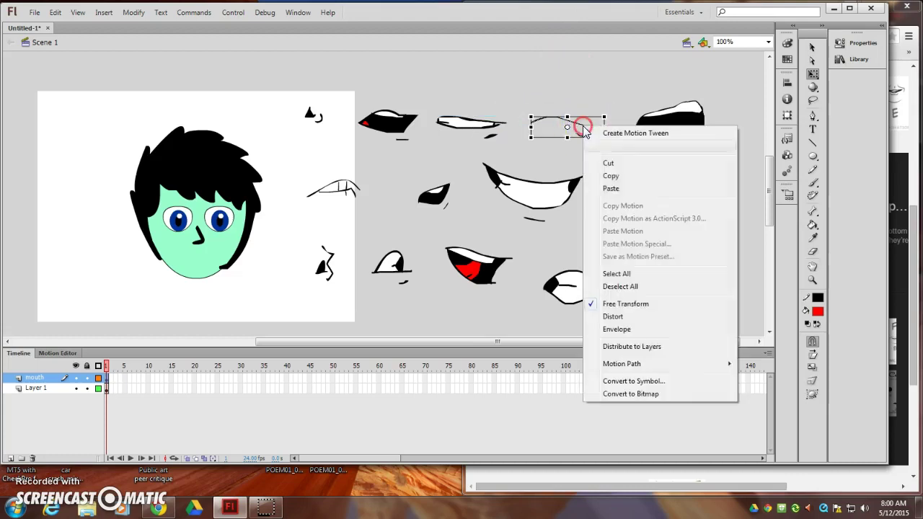
{"action": "left_click", "coordinate": [678, 380]}
{"action": "type", "text": "mouth"}
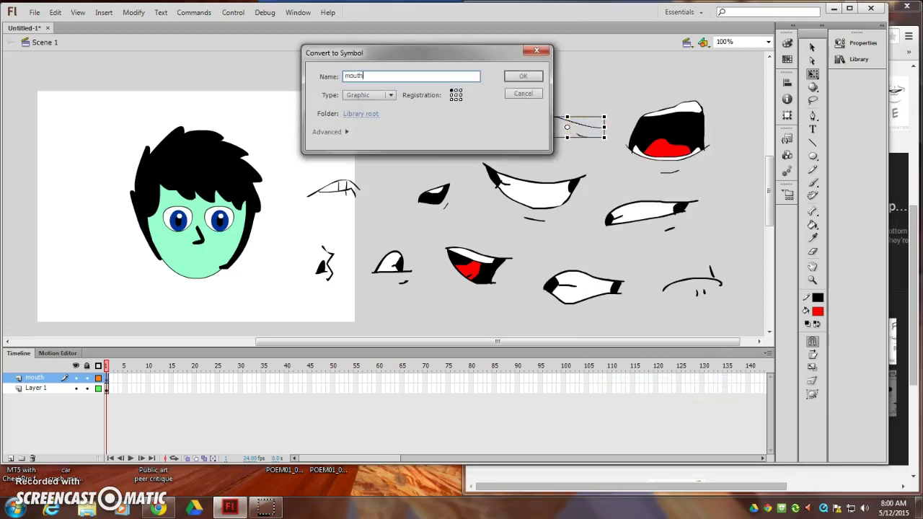
{"action": "key", "text": "Return"}
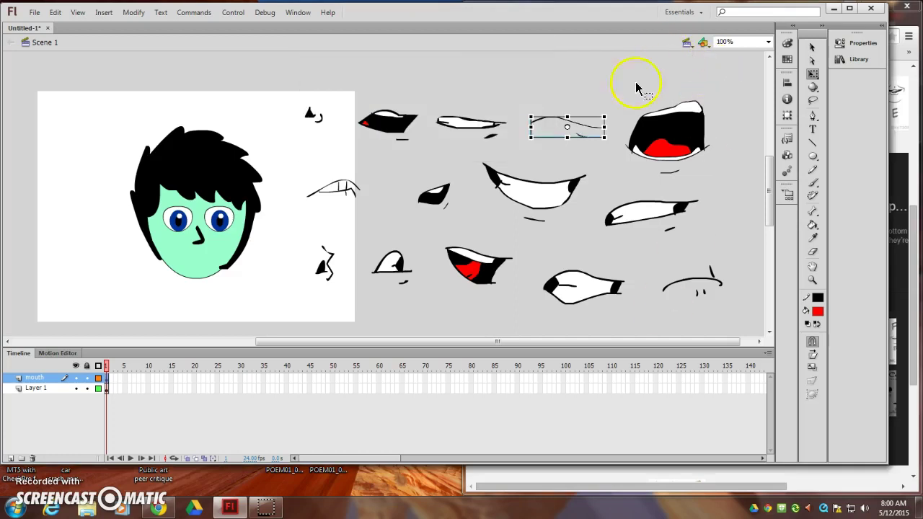
{"action": "left_click", "coordinate": [646, 119]}
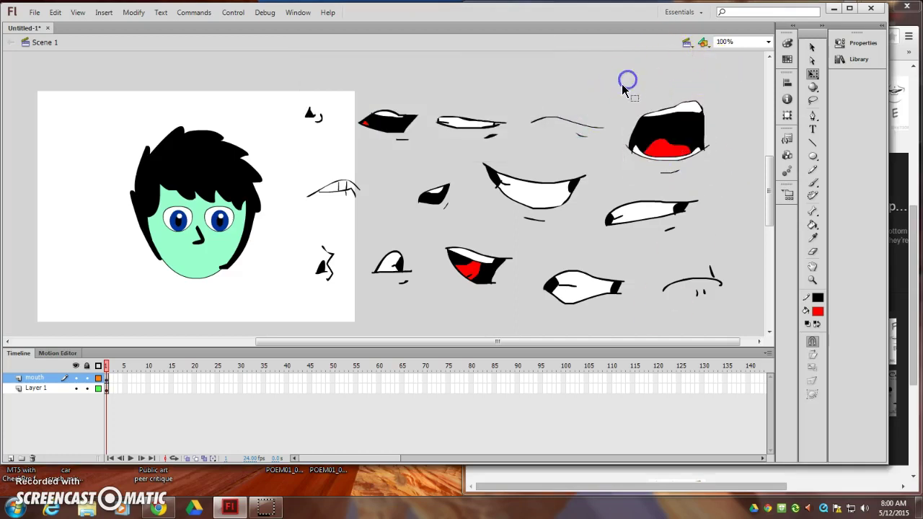
{"action": "left_click_drag", "start_coordinate": [618, 85], "coordinate": [722, 184]}
{"action": "right_click", "coordinate": [669, 134]}
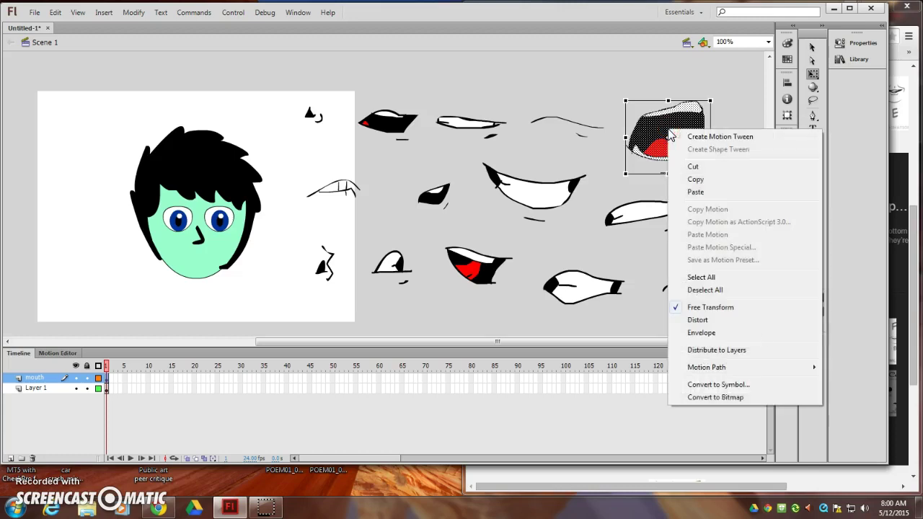
{"action": "left_click", "coordinate": [725, 109]}
- Fit the red open mouth onto the face, convert it to graphic 'mouth 6', then move it to the pasteboard
{"action": "left_click_drag", "start_coordinate": [620, 87], "coordinate": [723, 186]}
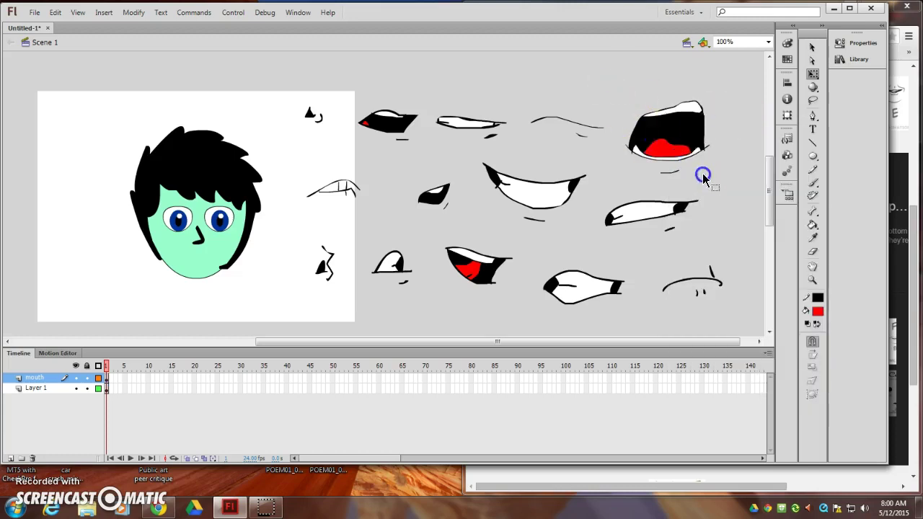
{"action": "left_click_drag", "start_coordinate": [663, 131], "coordinate": [192, 263]}
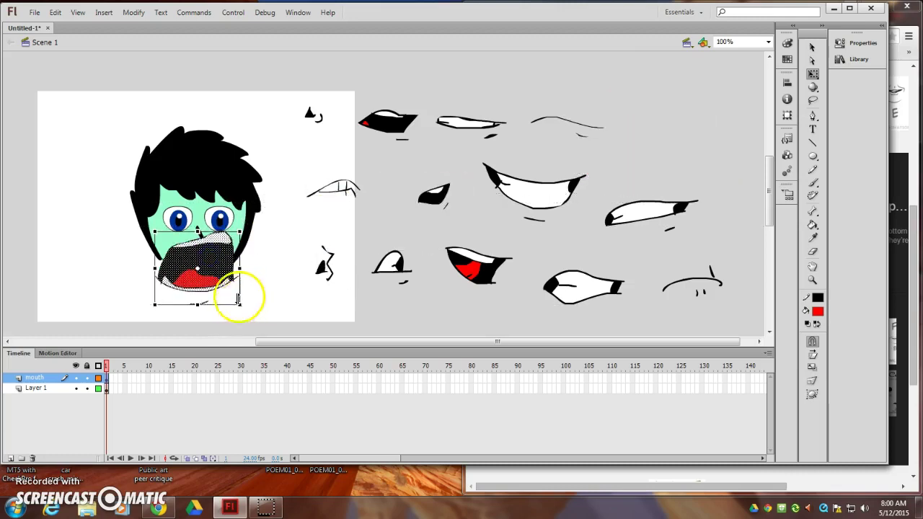
{"action": "mouse_move", "coordinate": [240, 306]}
{"action": "left_mouse_down"}
{"action": "mouse_move", "coordinate": [212, 269]}
{"action": "mouse_move", "coordinate": [189, 262]}
{"action": "mouse_move", "coordinate": [204, 258]}
{"action": "left_mouse_up"}
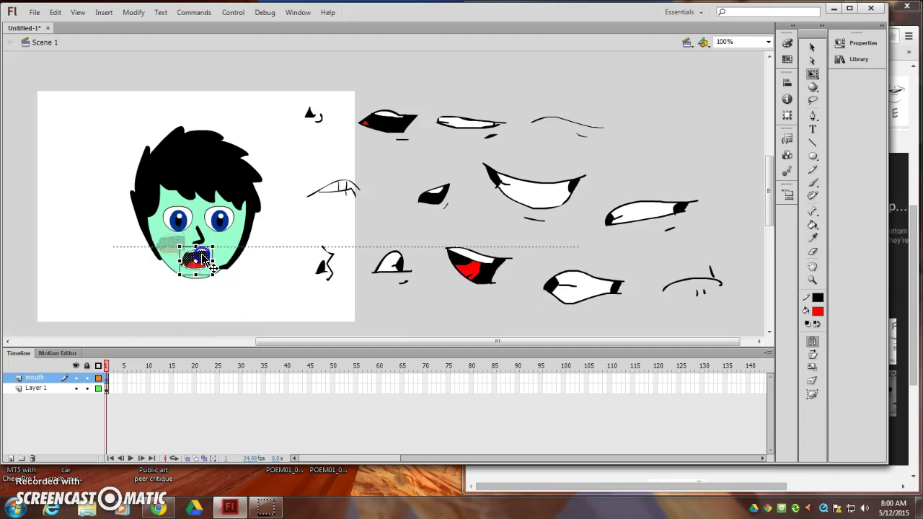
{"action": "right_click", "coordinate": [203, 257]}
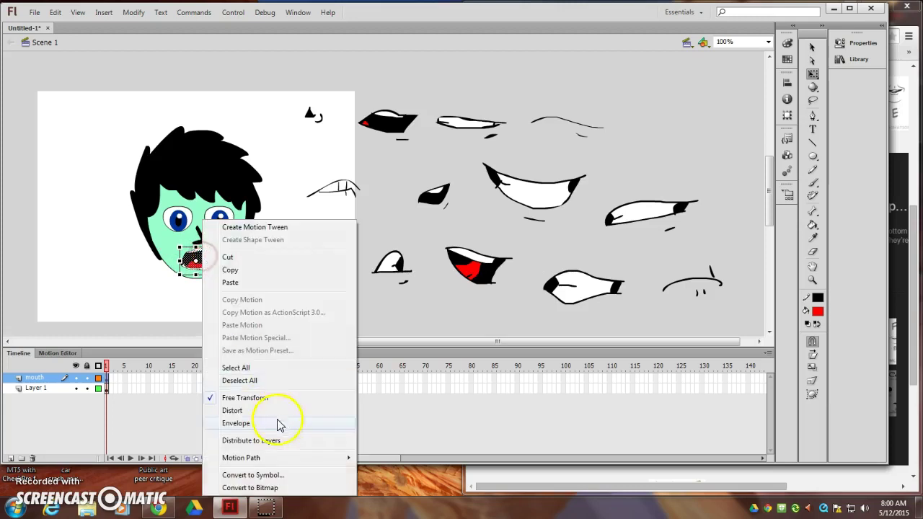
{"action": "left_click", "coordinate": [290, 476]}
{"action": "type", "text": "mouth 6"}
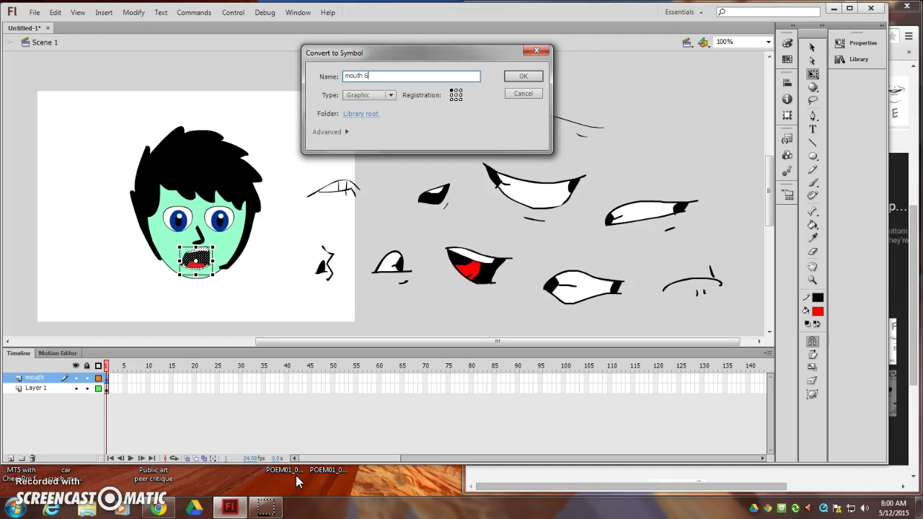
{"action": "key", "text": "Return"}
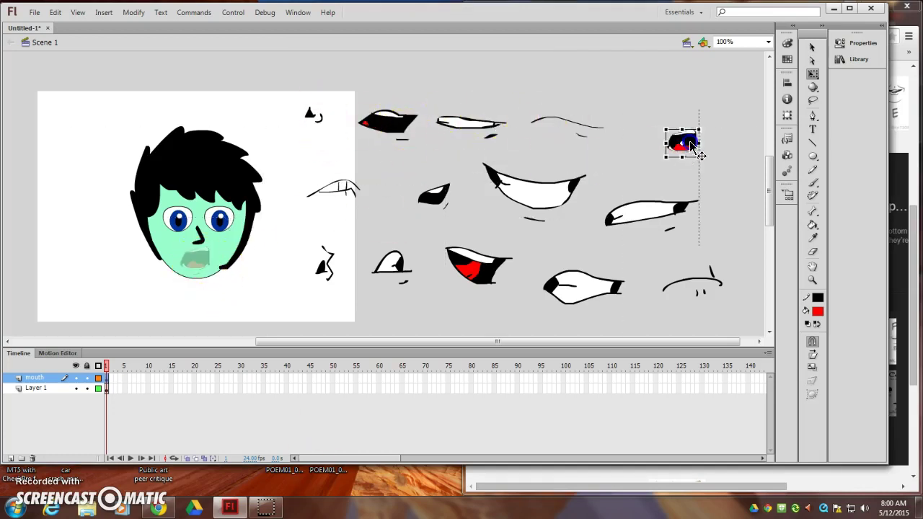
{"action": "left_click_drag", "start_coordinate": [204, 263], "coordinate": [678, 128]}
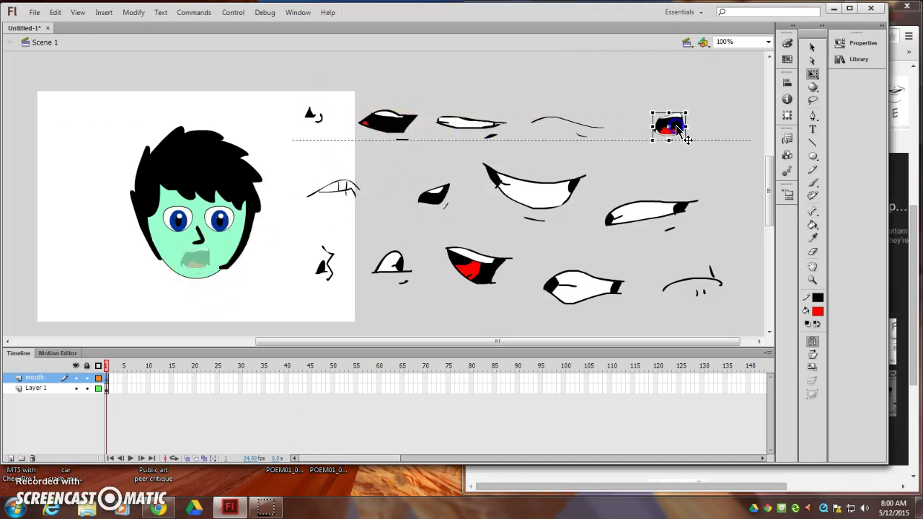
- Rename the red open-mouth Library symbol from 'mouth 6' to 'mouth 5'
{"action": "left_click", "coordinate": [853, 60]}
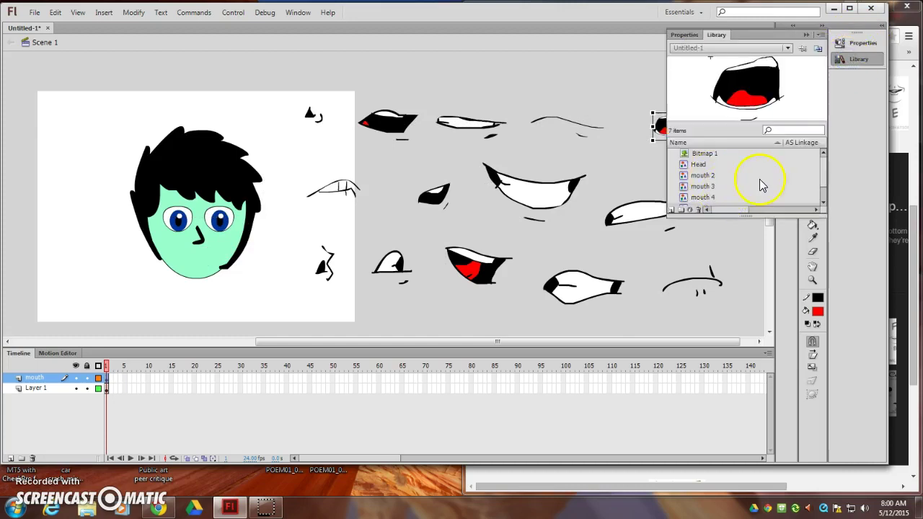
{"action": "left_click", "coordinate": [758, 180]}
{"action": "scroll", "coordinate": [757, 180], "scroll_direction": "down", "scroll_amount": 1}
{"action": "left_click", "coordinate": [705, 191]}
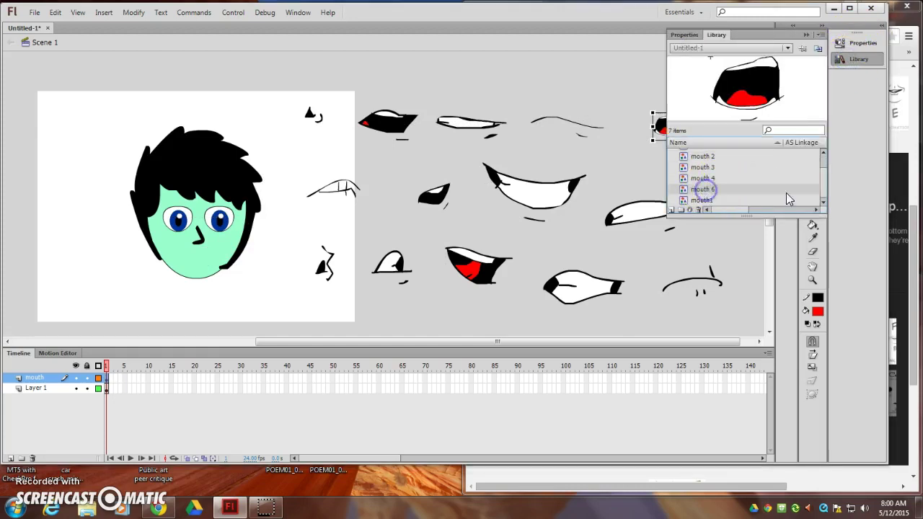
{"action": "right_click", "coordinate": [709, 189]}
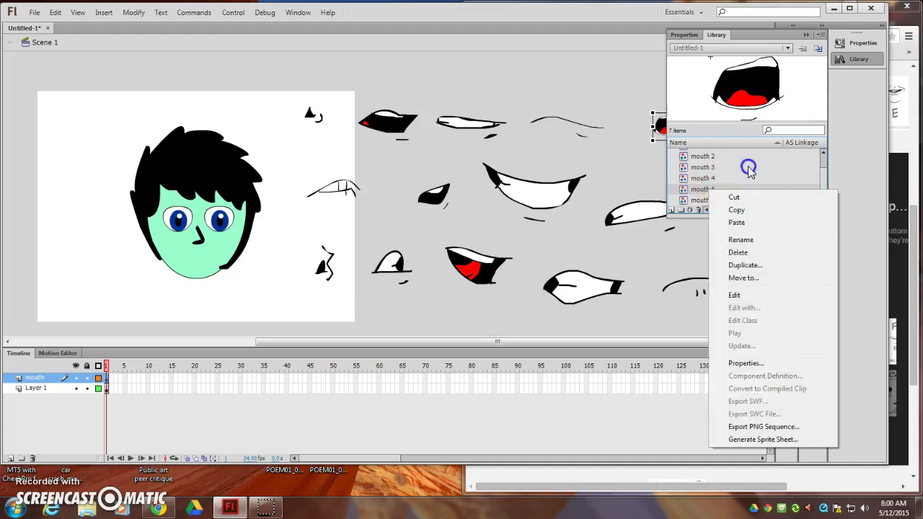
{"action": "left_click", "coordinate": [708, 184]}
{"action": "right_click", "coordinate": [708, 188]}
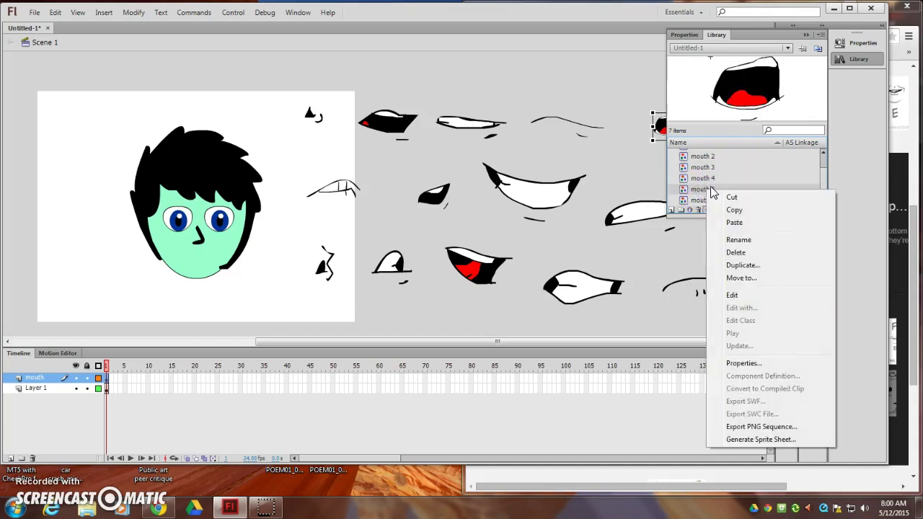
{"action": "left_click", "coordinate": [737, 241]}
{"action": "left_click", "coordinate": [719, 189]}
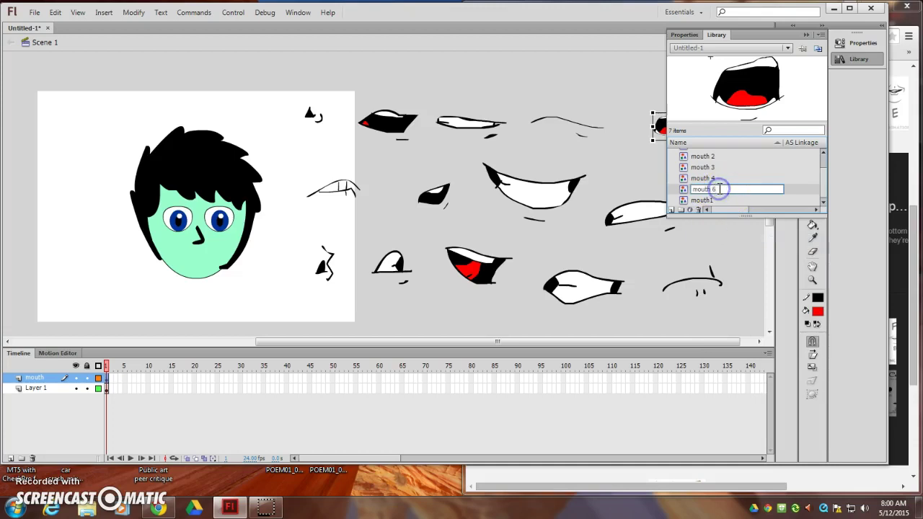
{"action": "type", "text": "5"}
{"action": "left_click", "coordinate": [612, 71]}
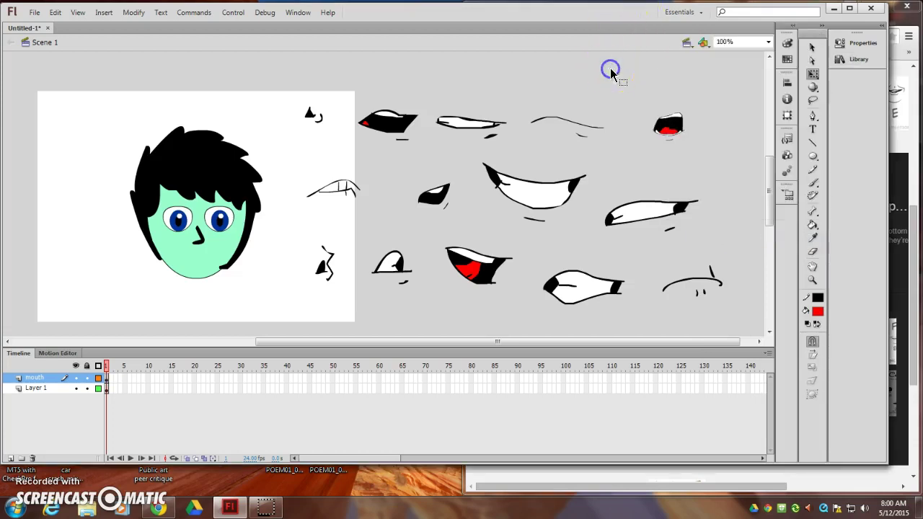
- Convert the small toothy mouth beside the face into a graphic symbol
{"action": "left_click_drag", "start_coordinate": [301, 168], "coordinate": [377, 215]}
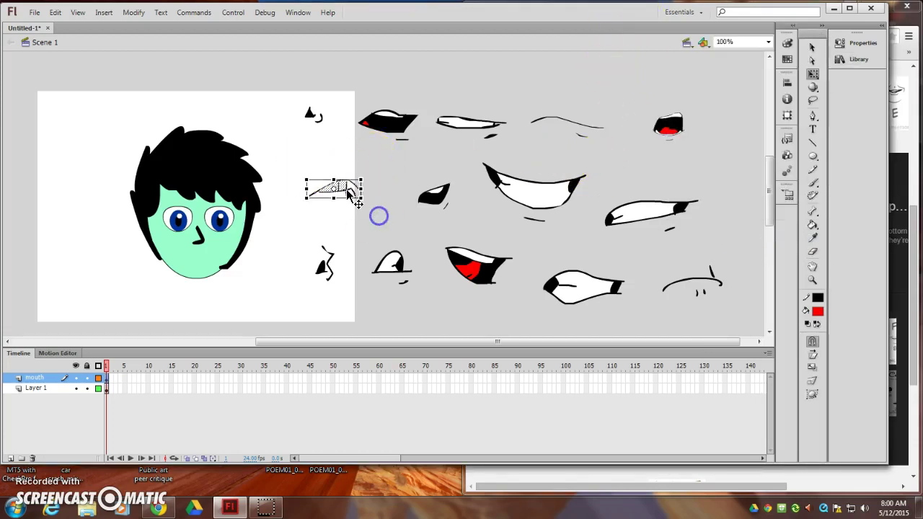
{"action": "mouse_move", "coordinate": [329, 194]}
{"action": "left_mouse_down"}
{"action": "mouse_move", "coordinate": [319, 202]}
{"action": "mouse_move", "coordinate": [342, 186]}
{"action": "left_mouse_up"}
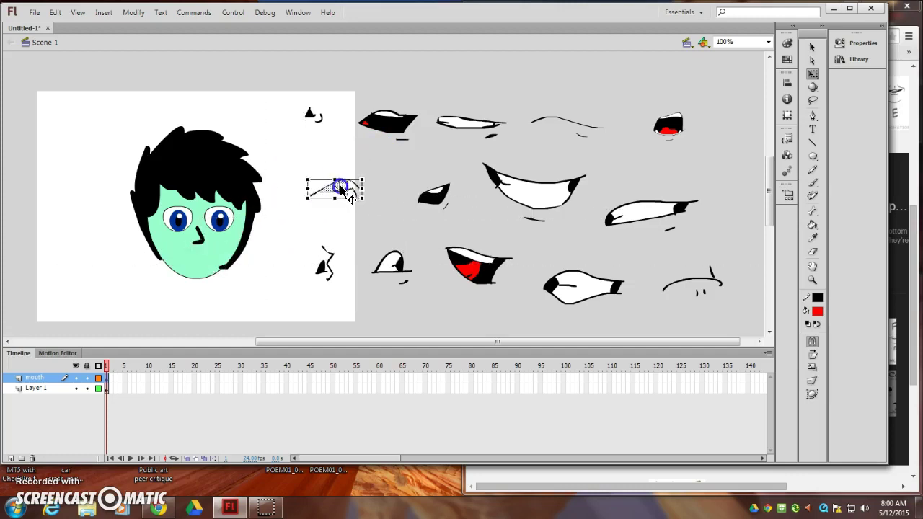
{"action": "right_click", "coordinate": [342, 185]}
{"action": "left_click", "coordinate": [421, 440]}
{"action": "type", "text": "mouth6"}
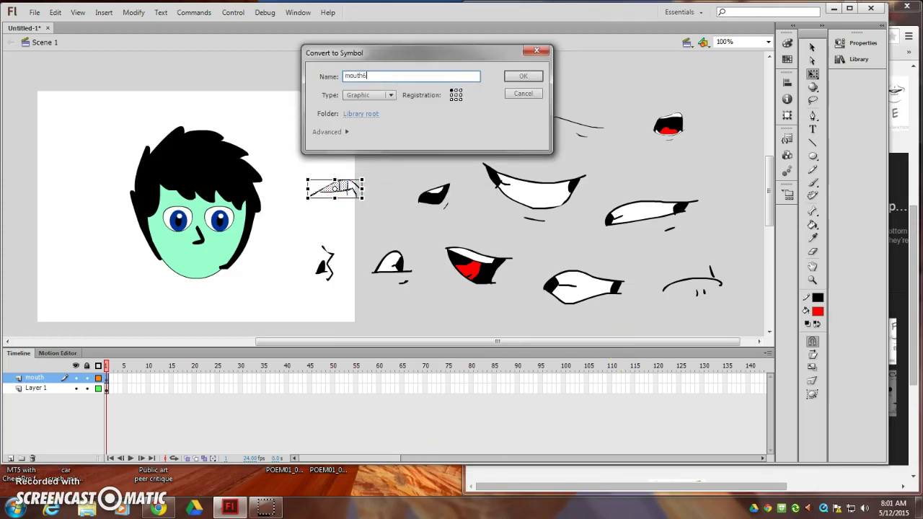
{"action": "key", "text": "Return"}
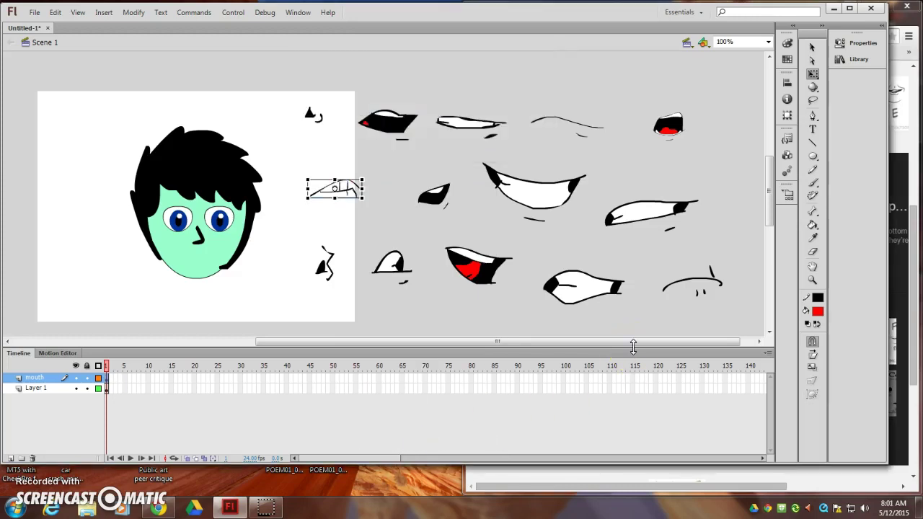
- Convert the small black mouth into graphic symbol mouth7 and park it on the pasteboard
{"action": "mouse_move", "coordinate": [413, 176]}
{"action": "left_mouse_down"}
{"action": "mouse_move", "coordinate": [459, 220]}
{"action": "mouse_move", "coordinate": [207, 257]}
{"action": "left_mouse_up"}
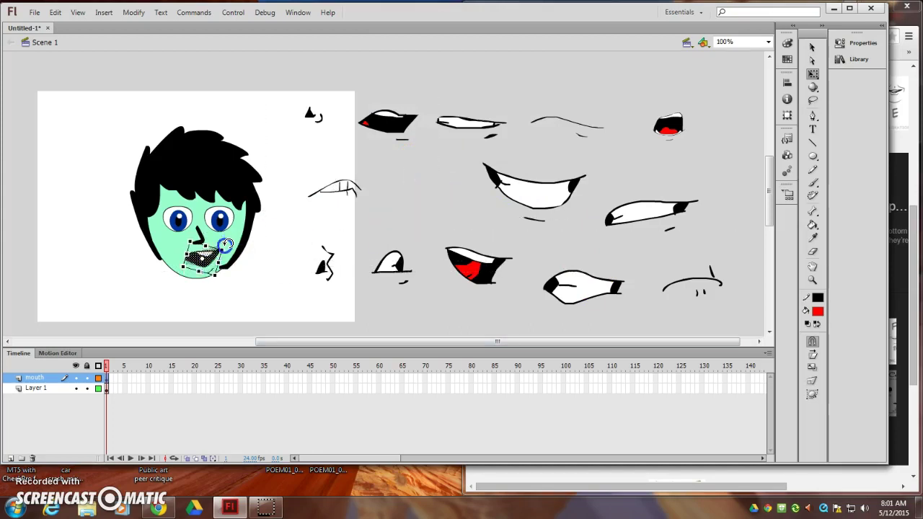
{"action": "right_click", "coordinate": [214, 261]}
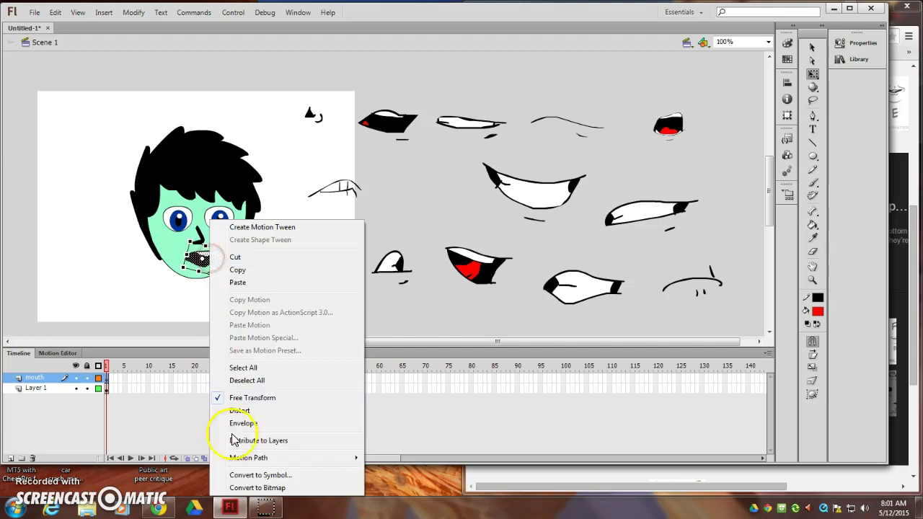
{"action": "left_click", "coordinate": [259, 474]}
{"action": "type", "text": "mouth7"}
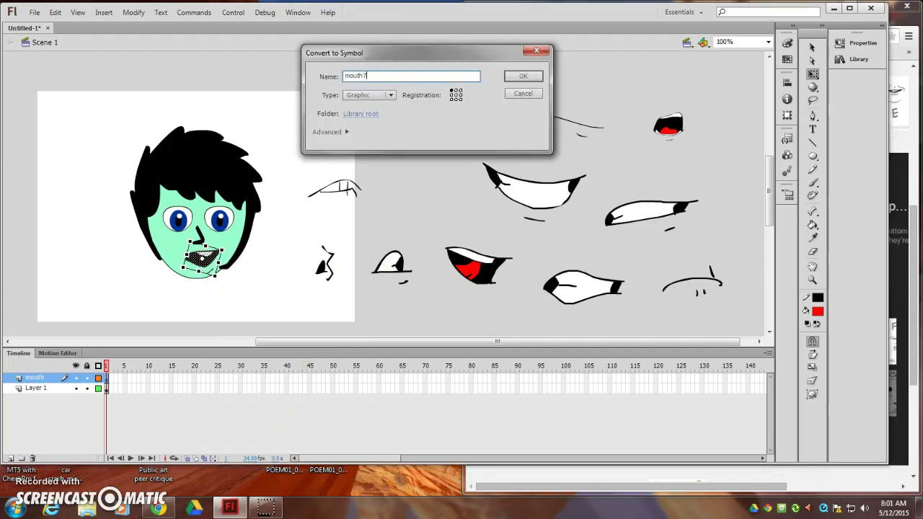
{"action": "key", "text": "Return"}
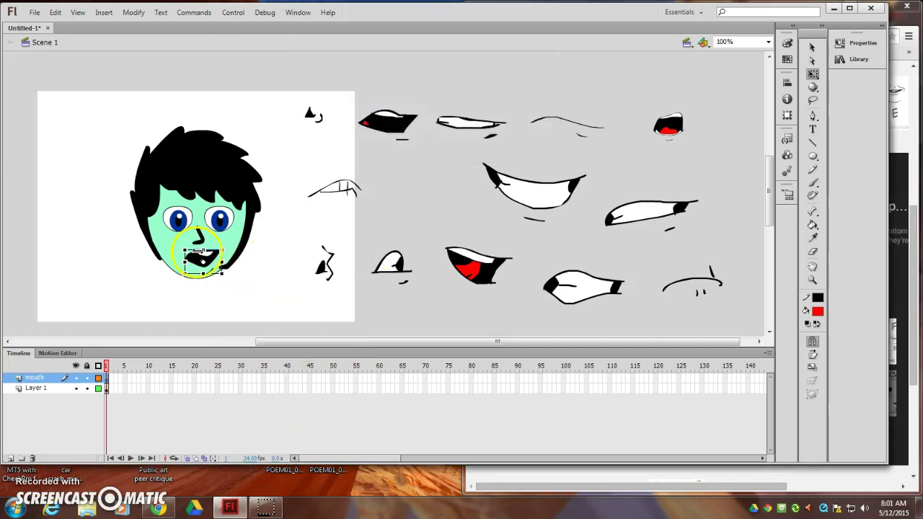
{"action": "left_click_drag", "start_coordinate": [202, 258], "coordinate": [423, 193]}
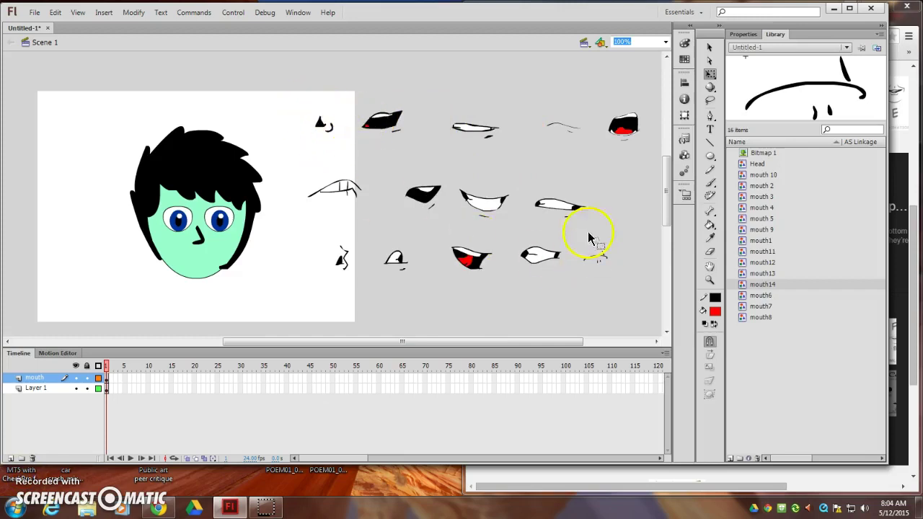
{"action": "left_click", "coordinate": [752, 174]}
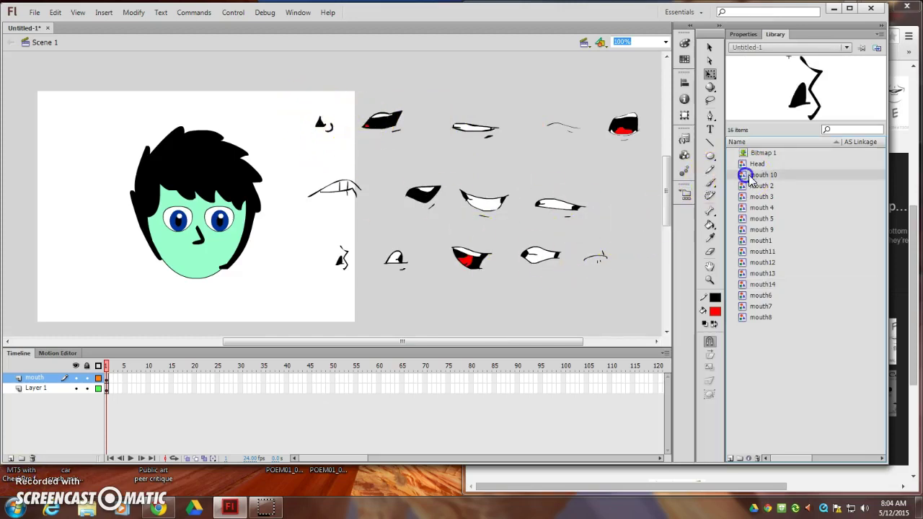
{"action": "left_click", "coordinate": [778, 34]}
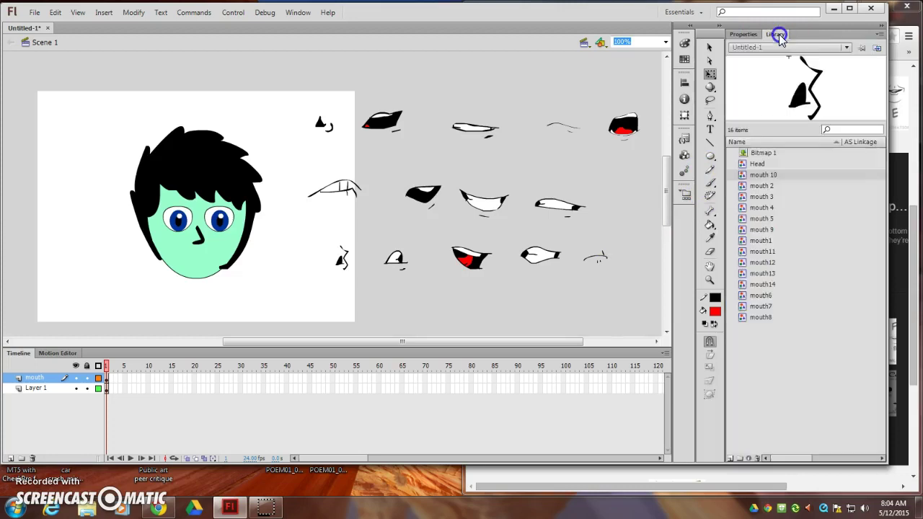
{"action": "left_click", "coordinate": [748, 164]}
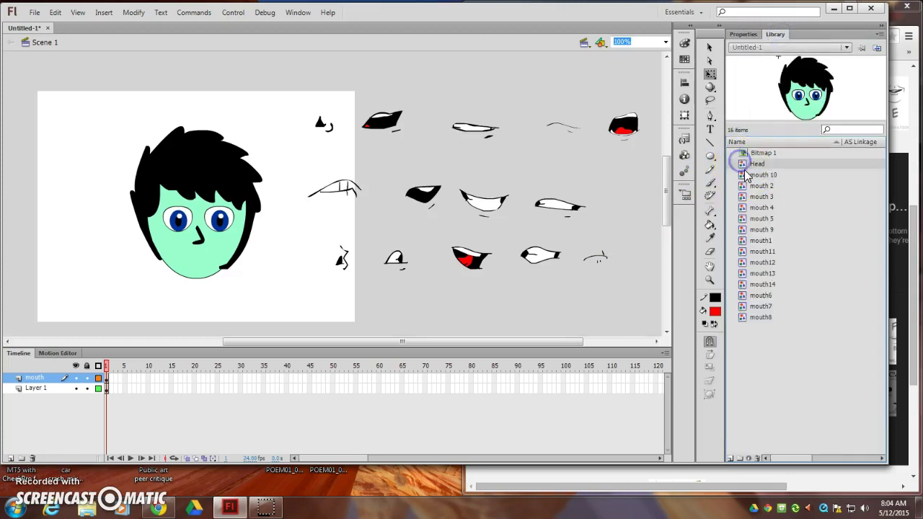
{"action": "left_click", "coordinate": [742, 185]}
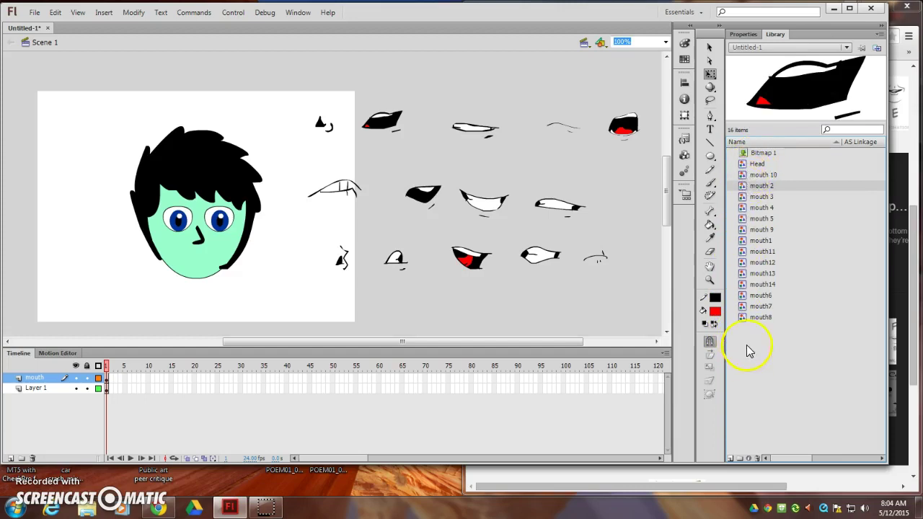
{"action": "left_click_drag", "start_coordinate": [750, 292], "coordinate": [610, 287]}
- Delete all mouth symbols beside the head, confirming mouth7–mouth12 remain in the Library
{"action": "left_click_drag", "start_coordinate": [296, 90], "coordinate": [645, 303]}
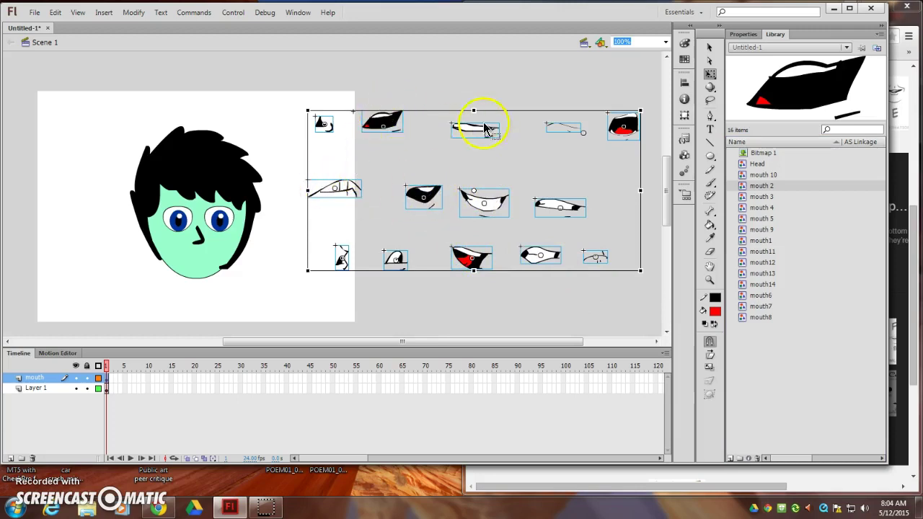
{"action": "key", "text": "Delete"}
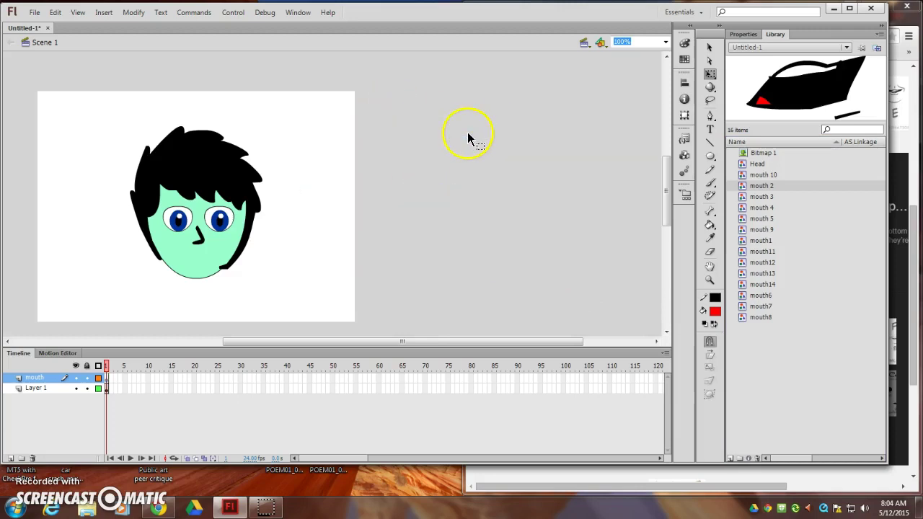
{"action": "left_click", "coordinate": [757, 175]}
{"action": "left_click", "coordinate": [758, 197]}
{"action": "left_click", "coordinate": [759, 240]}
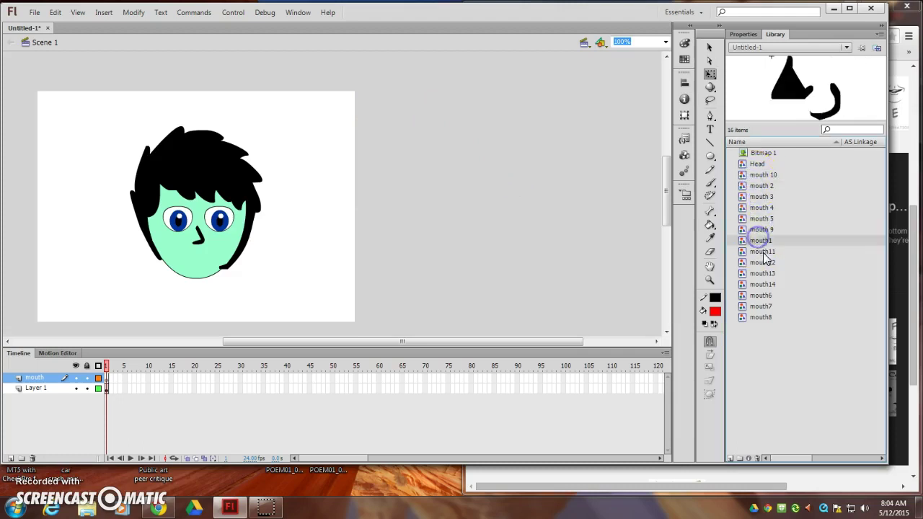
{"action": "left_click", "coordinate": [761, 264]}
{"action": "left_click", "coordinate": [760, 306]}
{"action": "left_click", "coordinate": [761, 317]}
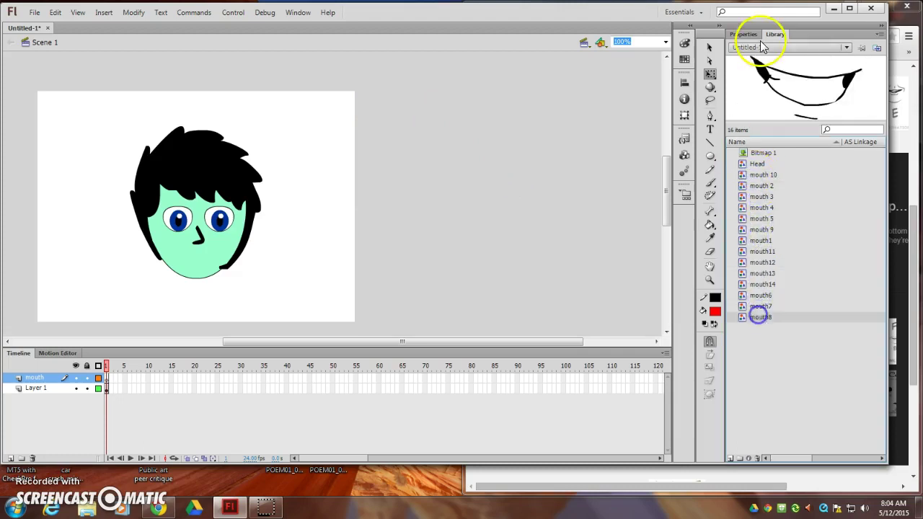